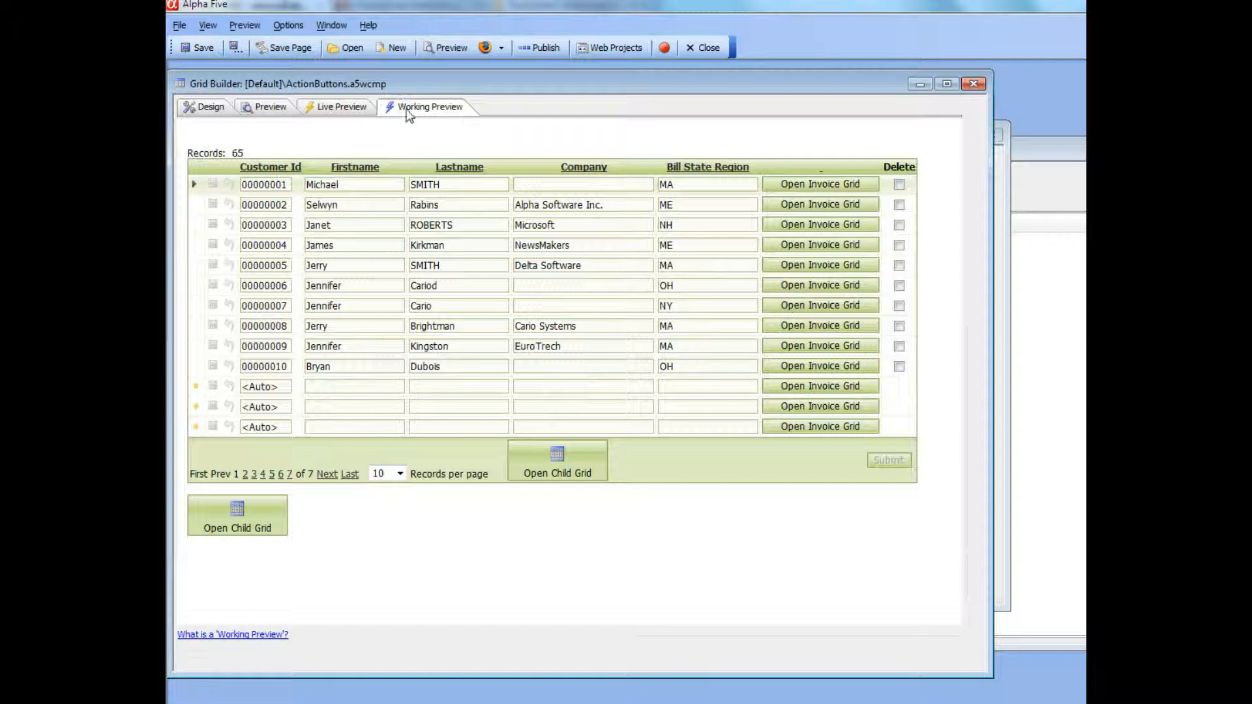
# Step: Test the toolbar's Open Child Grid button for the first and second customer rows, closing each invoice window
pyautogui.click(520, 478)
pyautogui.click(561, 455)
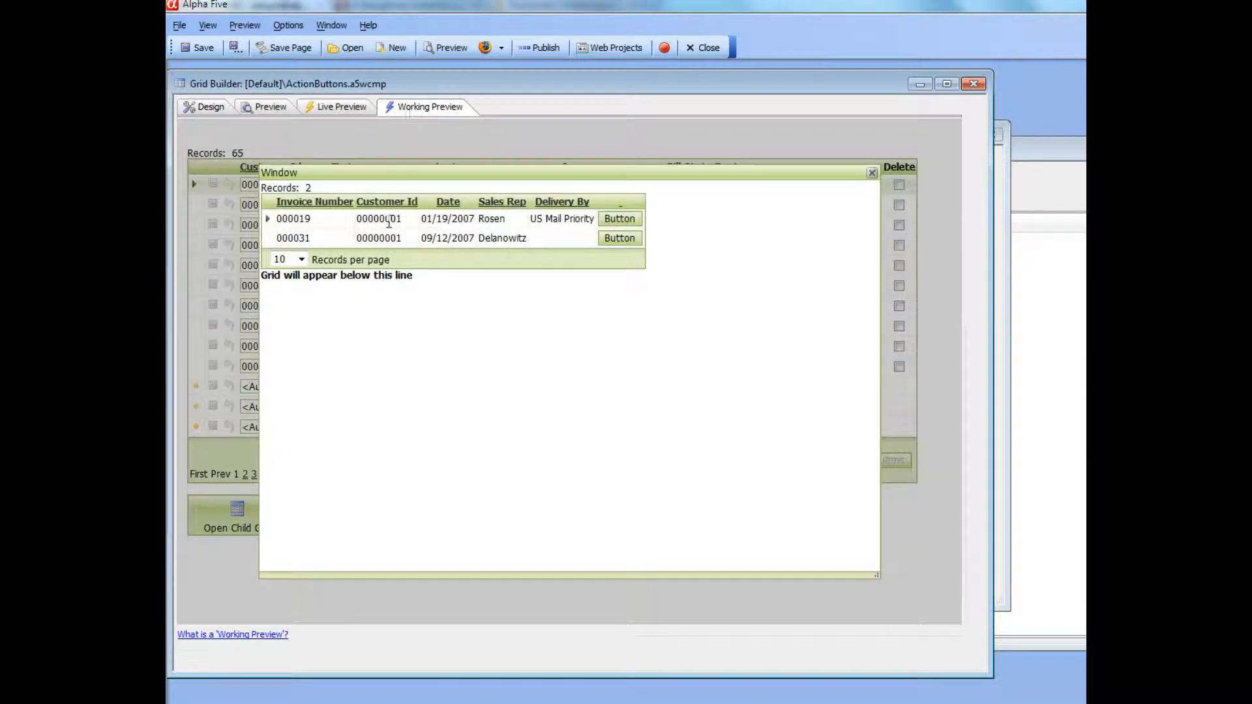
pyautogui.click(872, 173)
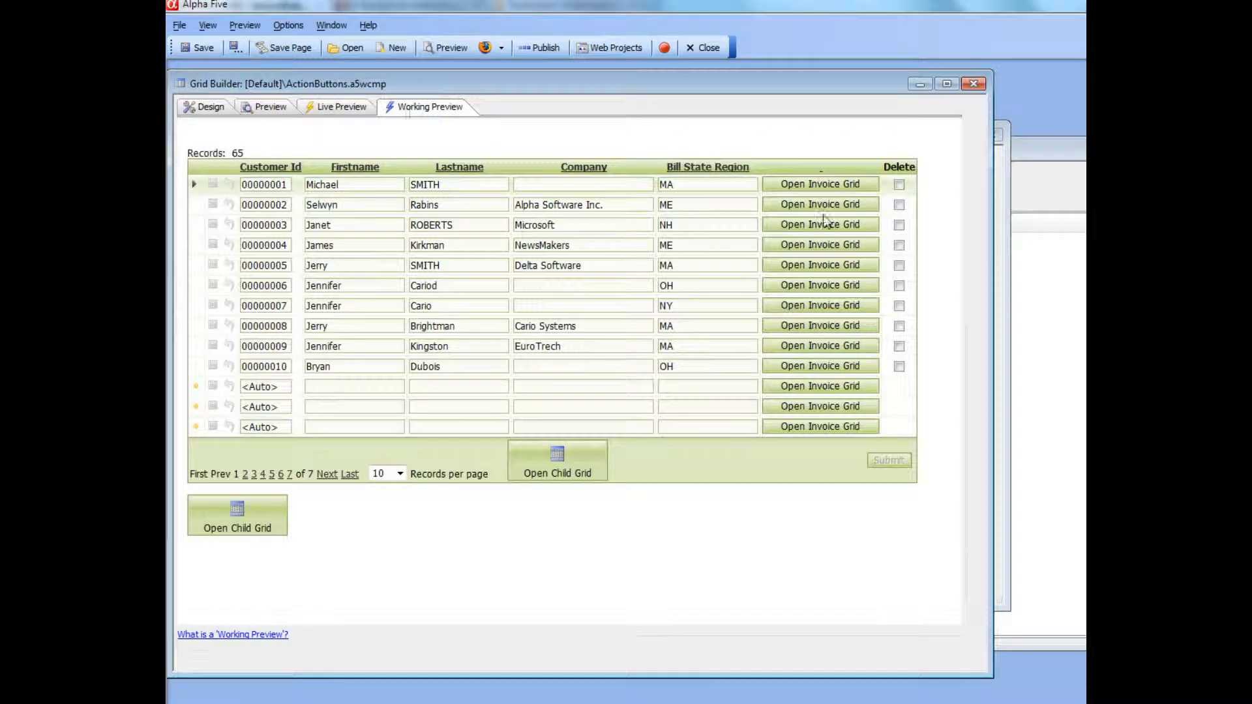
pyautogui.click(328, 204)
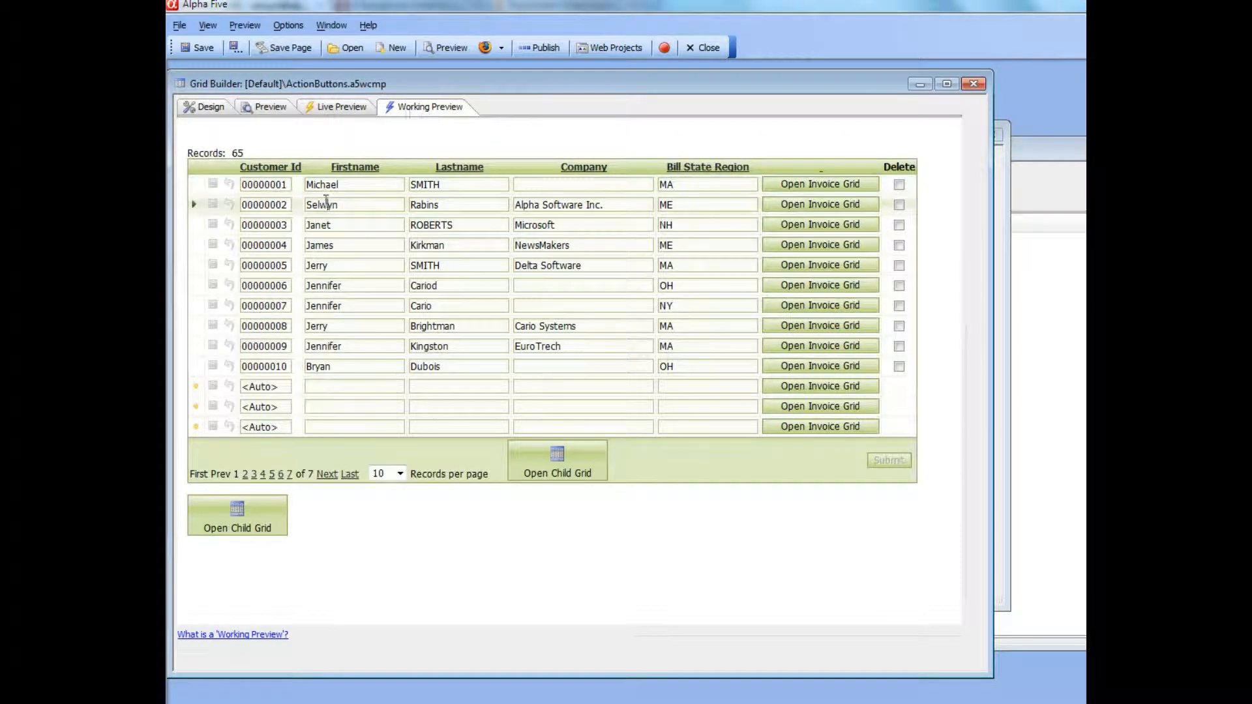
pyautogui.click(580, 463)
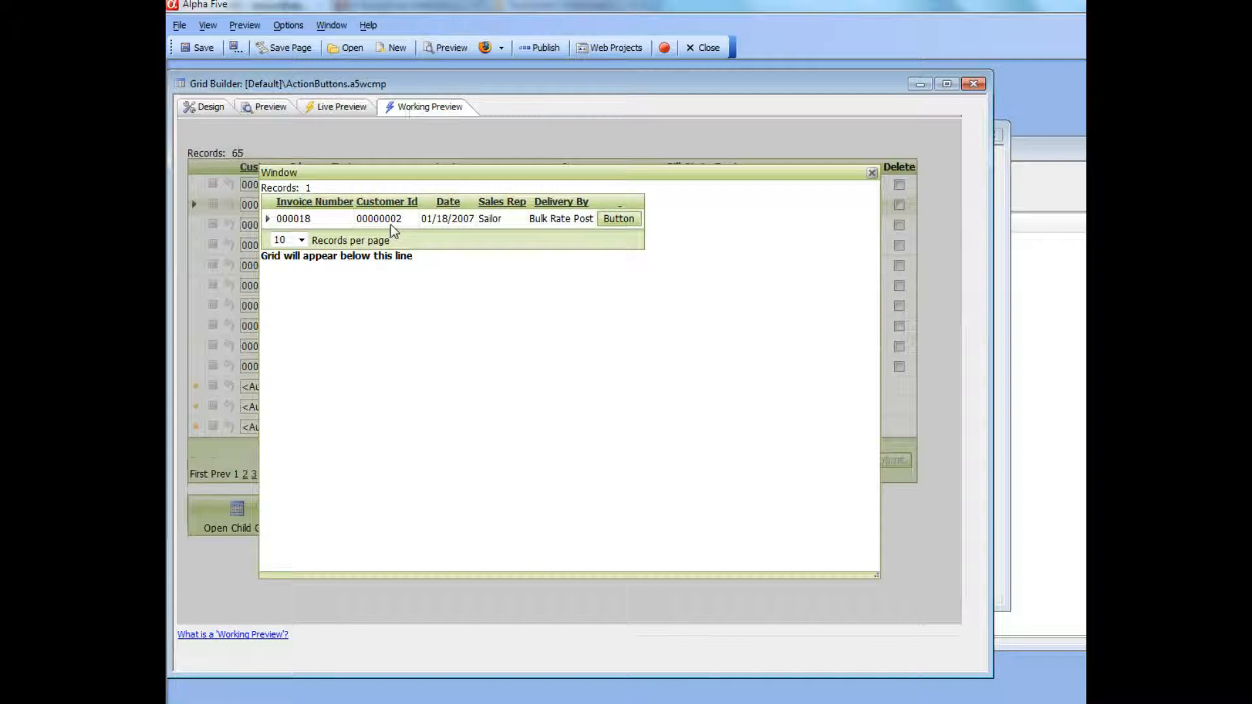
pyautogui.click(872, 173)
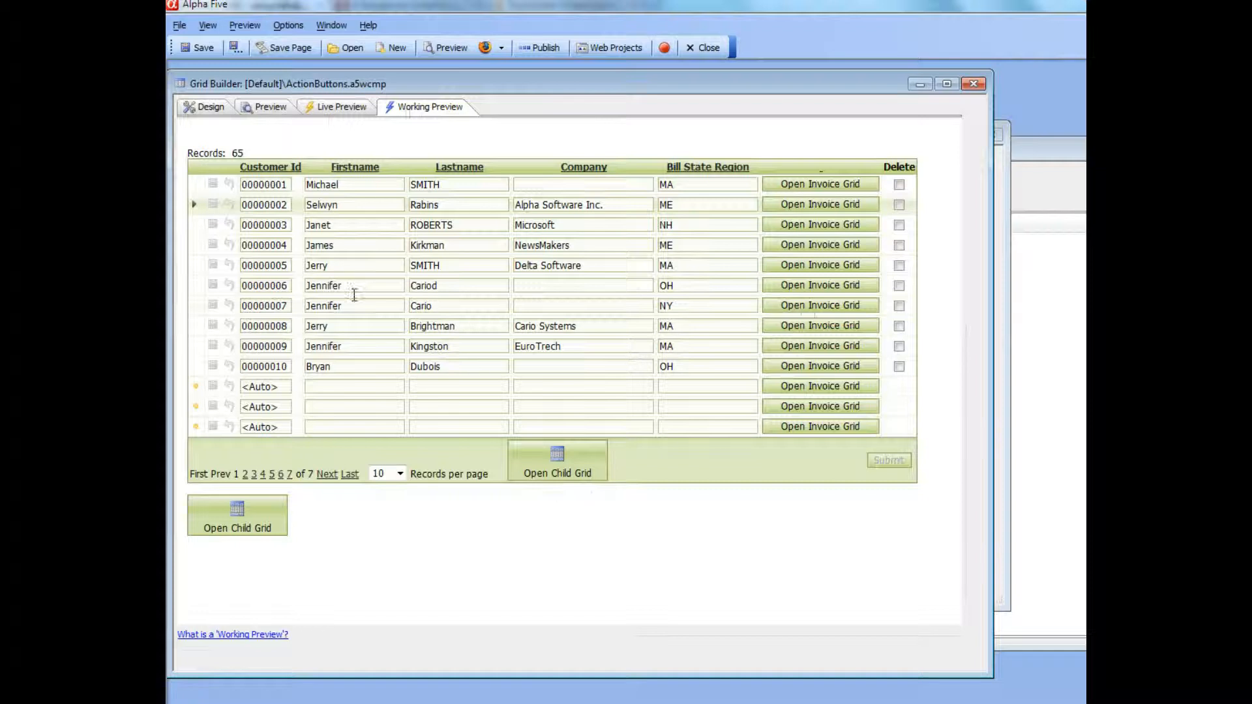
# Step: Remove the [Button].1 field from the grid's selected fields and run a working preview of the grid
pyautogui.click(206, 107)
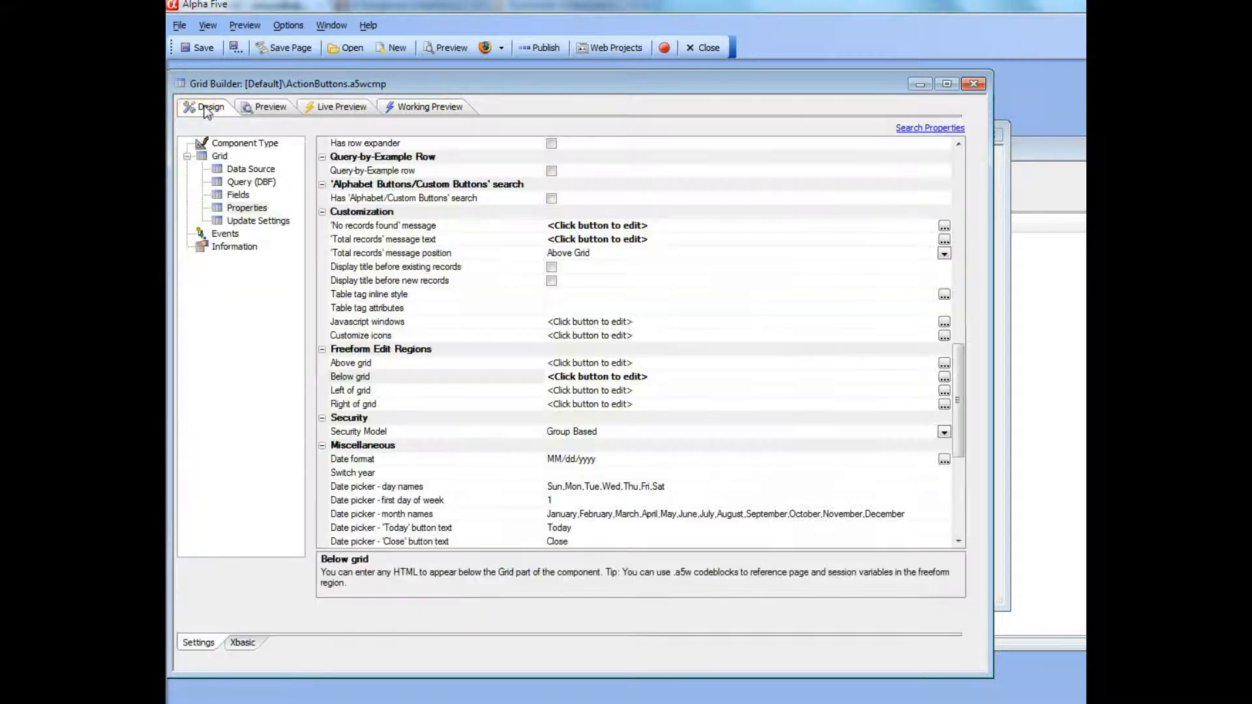
pyautogui.click(238, 194)
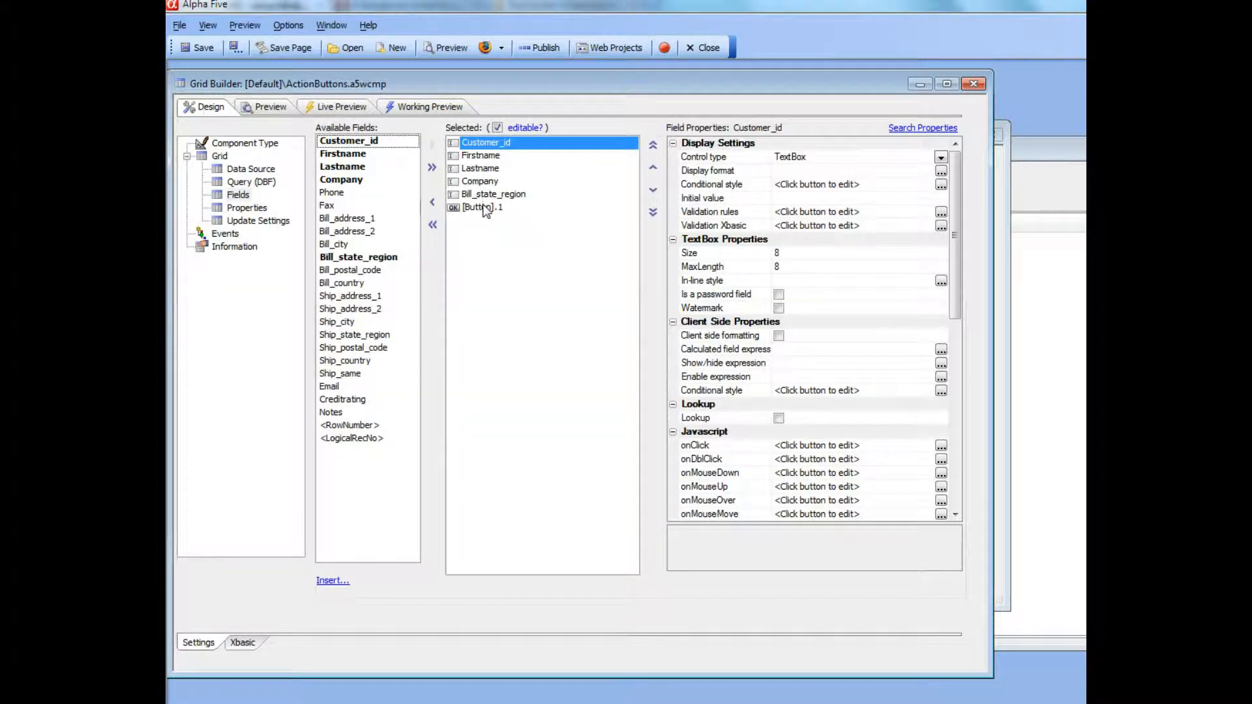
pyautogui.click(484, 208)
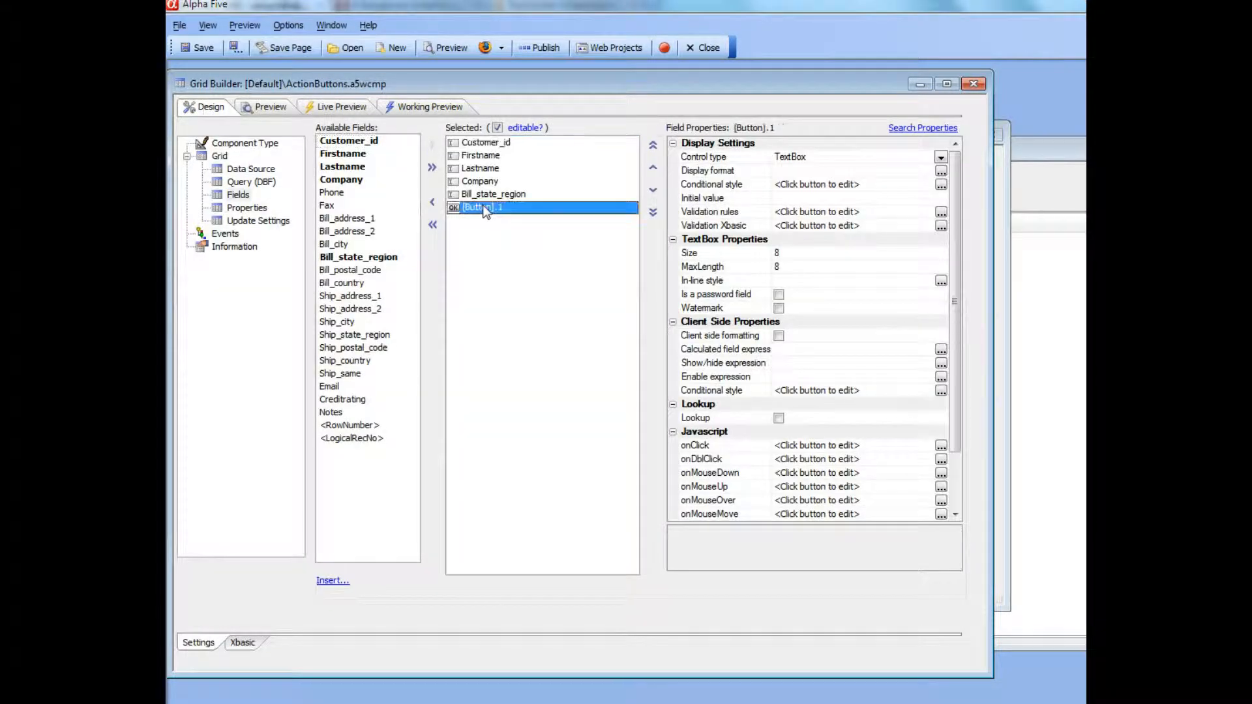
pyautogui.click(431, 202)
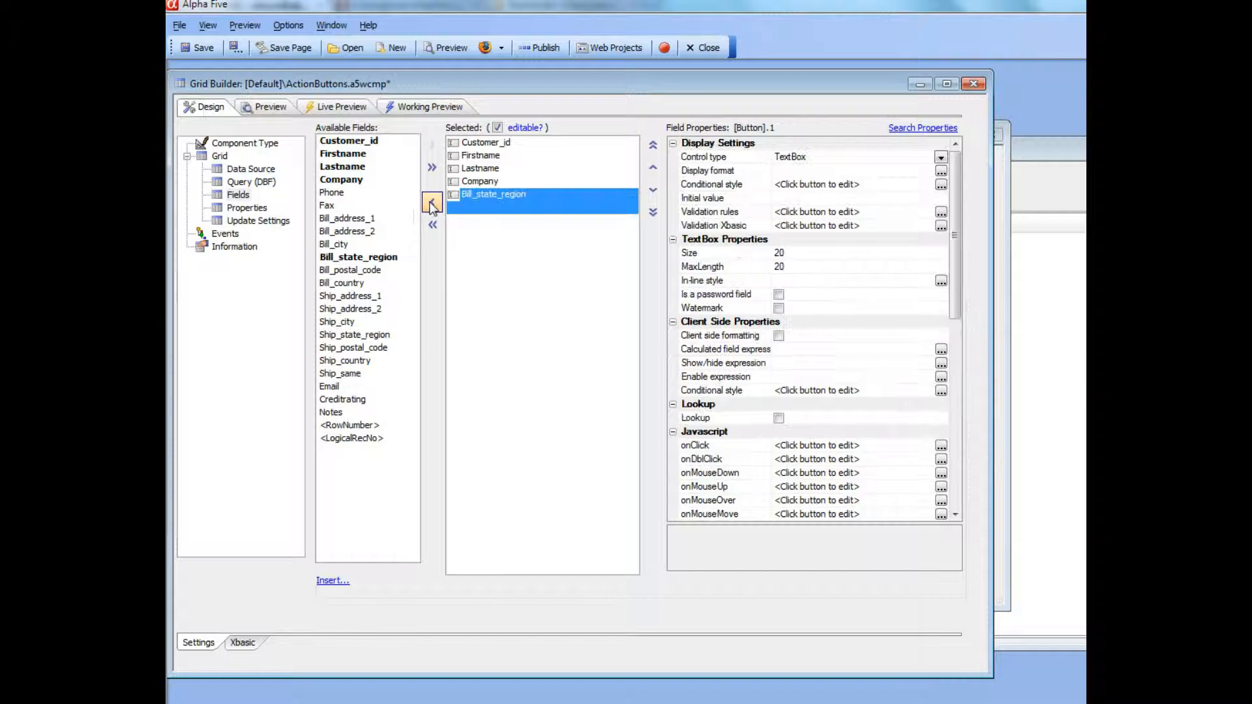
pyautogui.click(409, 108)
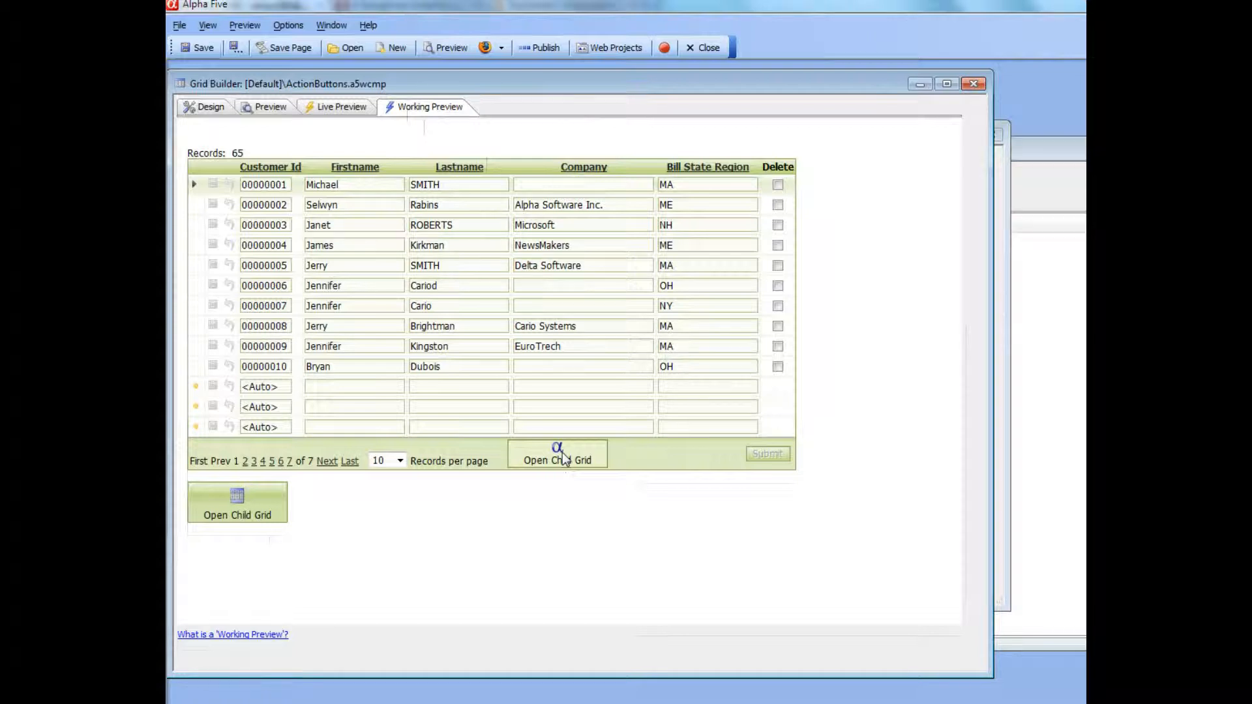
# Step: Set action button B1's server-side show/hide expression to session.var1="alpha" in the grid's design properties
pyautogui.click(202, 107)
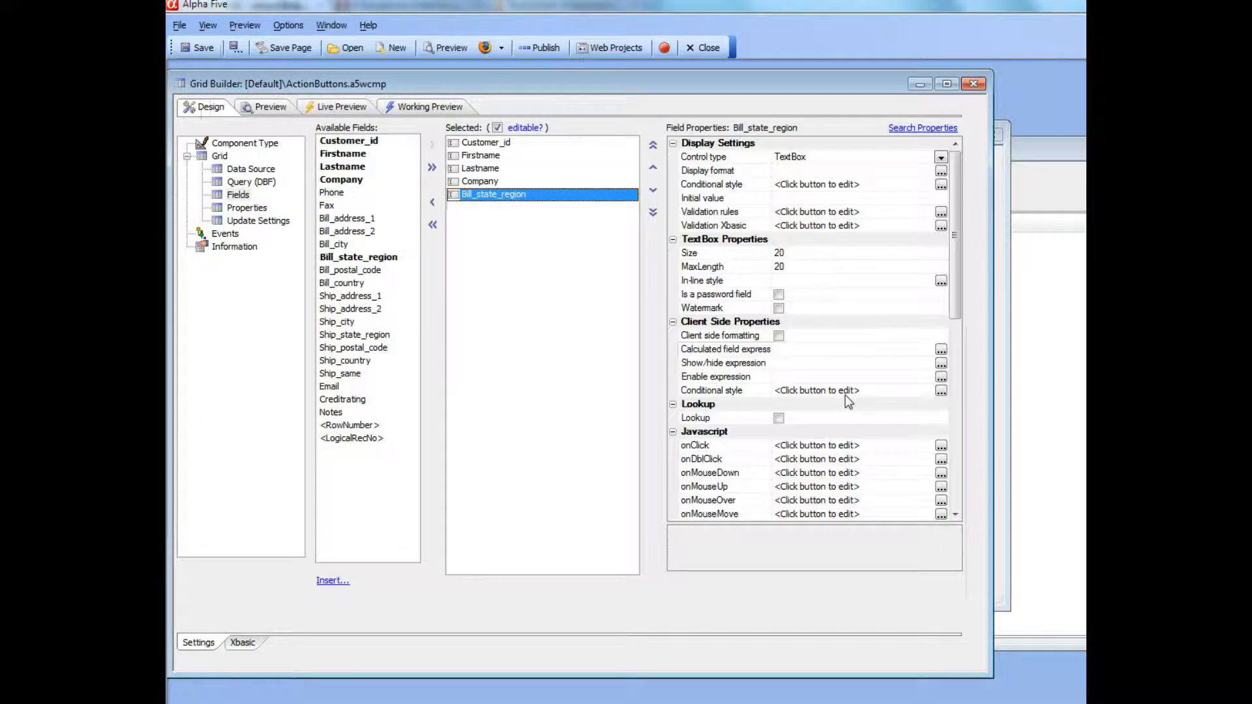
pyautogui.click(247, 207)
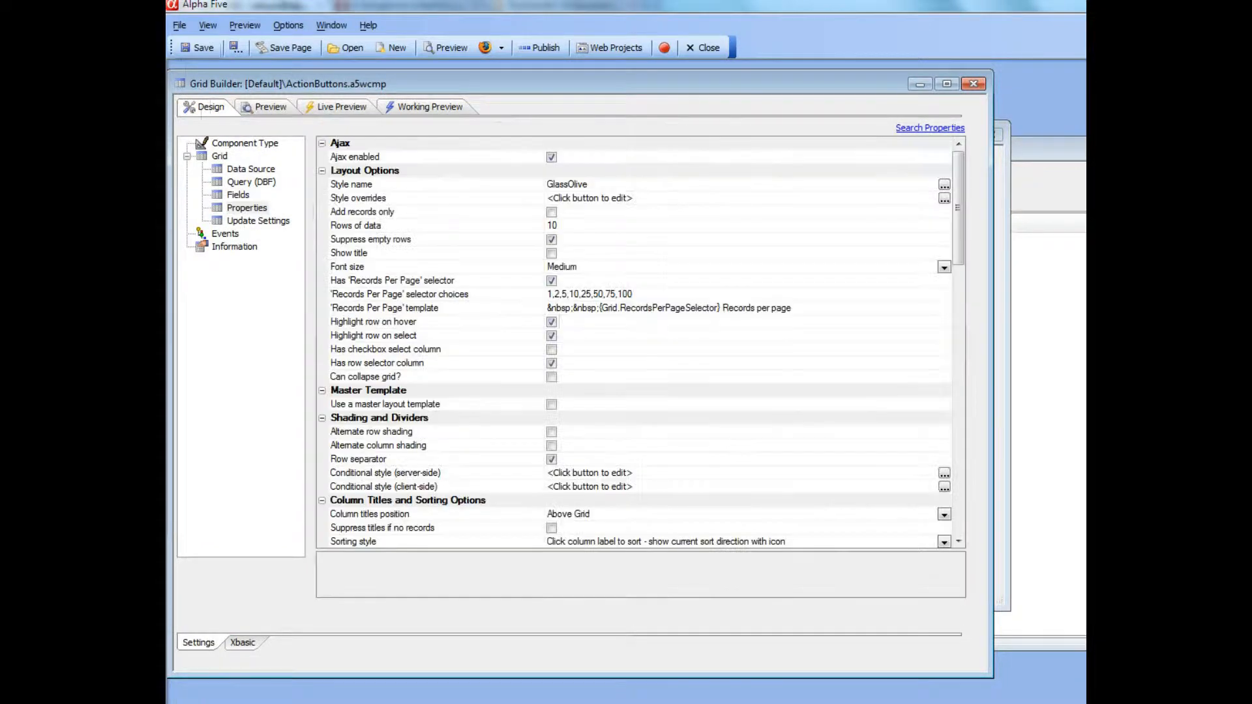
pyautogui.moveTo(961, 225); pyautogui.dragTo(961, 551)
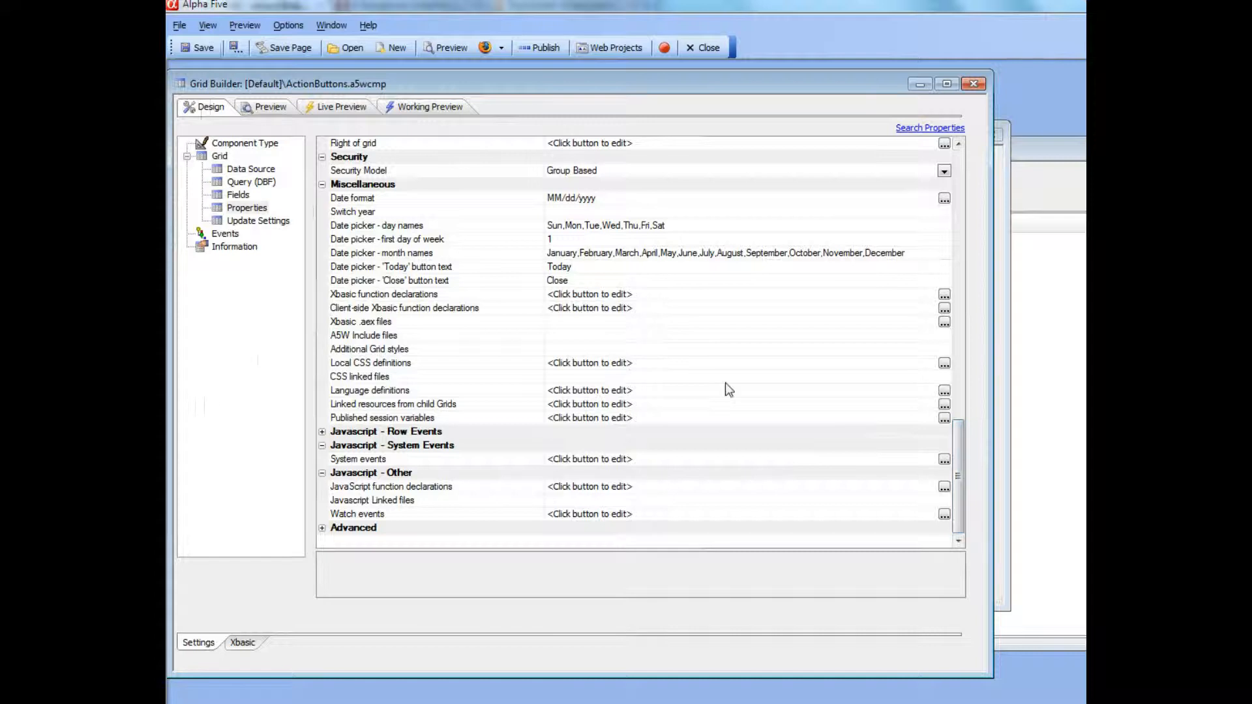
pyautogui.moveTo(956, 487); pyautogui.dragTo(973, 399)
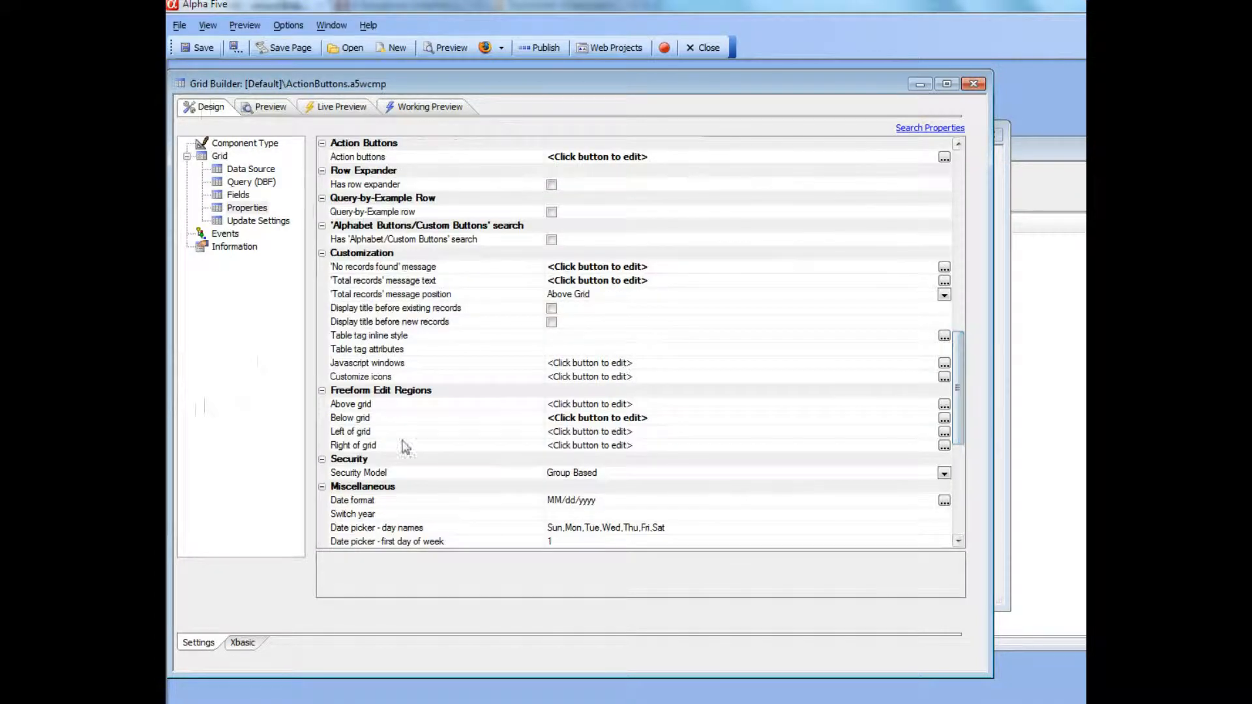
pyautogui.click(399, 158)
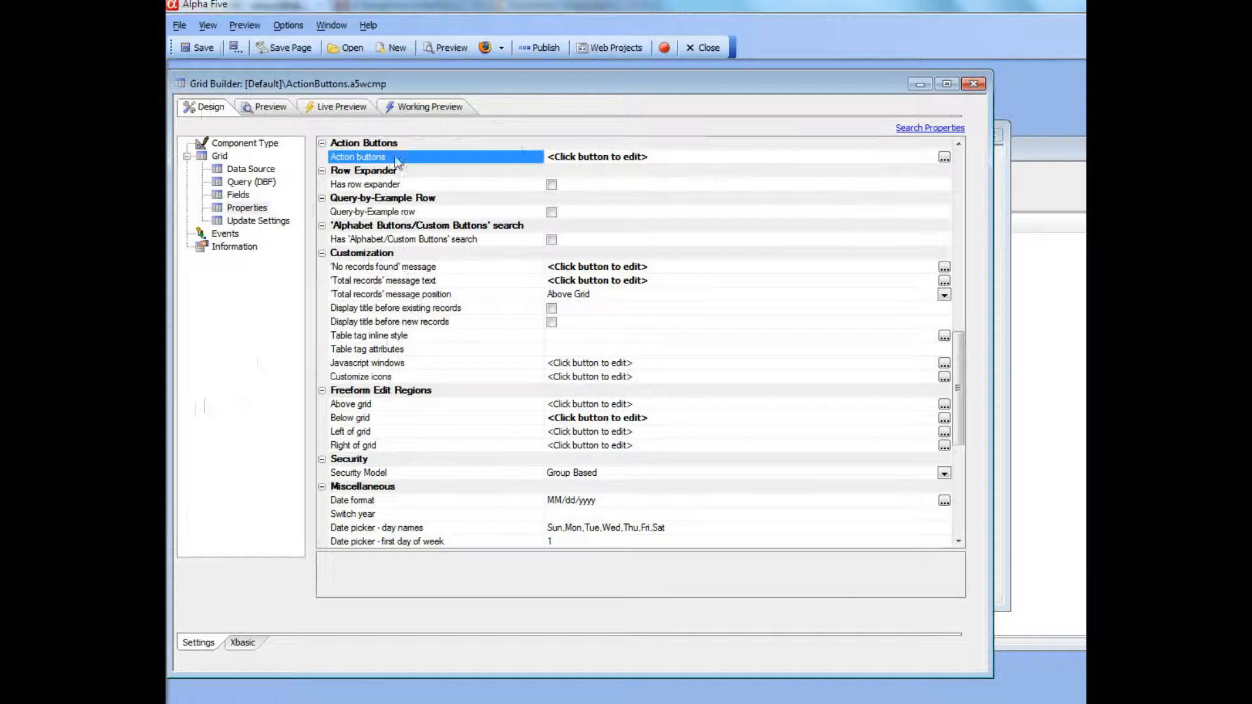
pyautogui.click(946, 158)
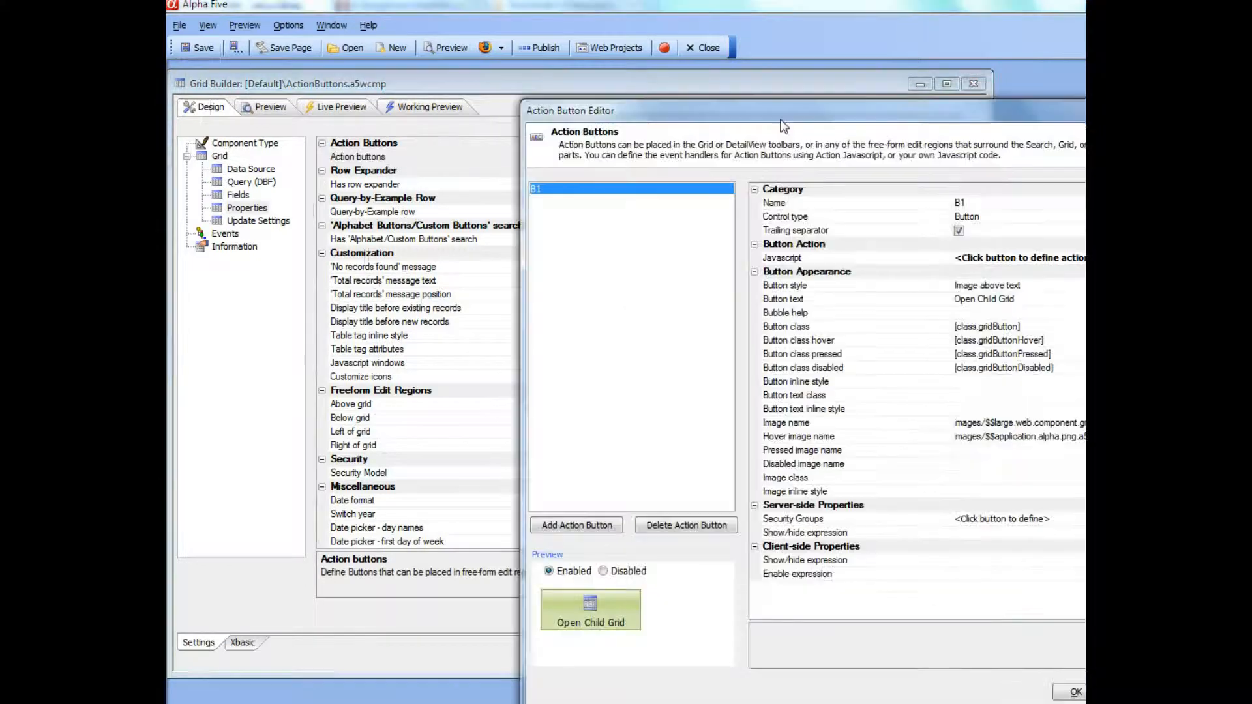
pyautogui.moveTo(760, 111); pyautogui.dragTo(482, 39)
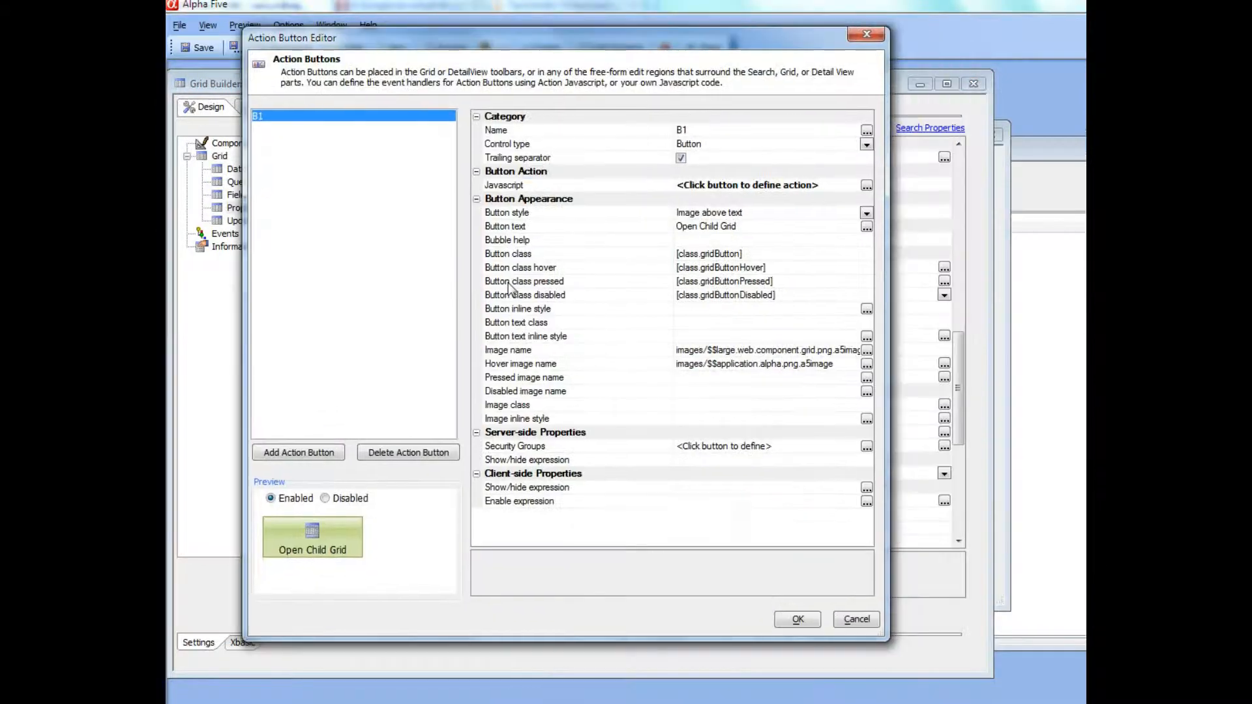
pyautogui.click(544, 461)
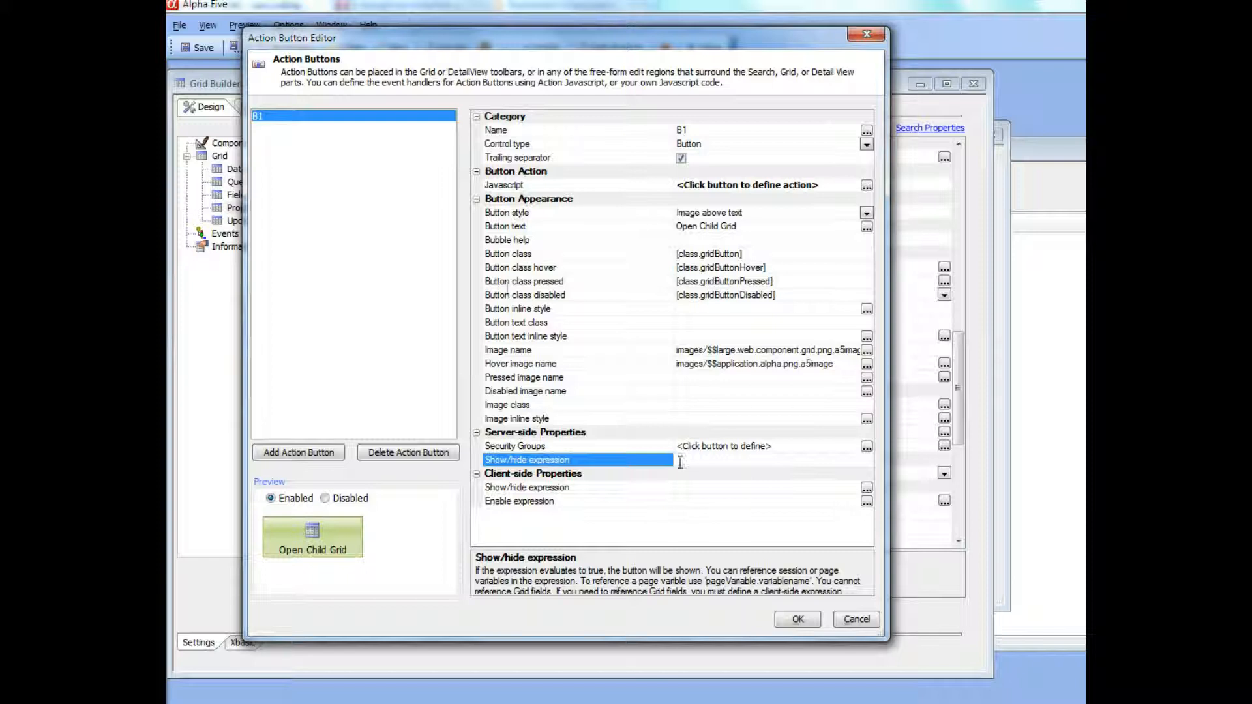
pyautogui.write('session.var1="alpha"')
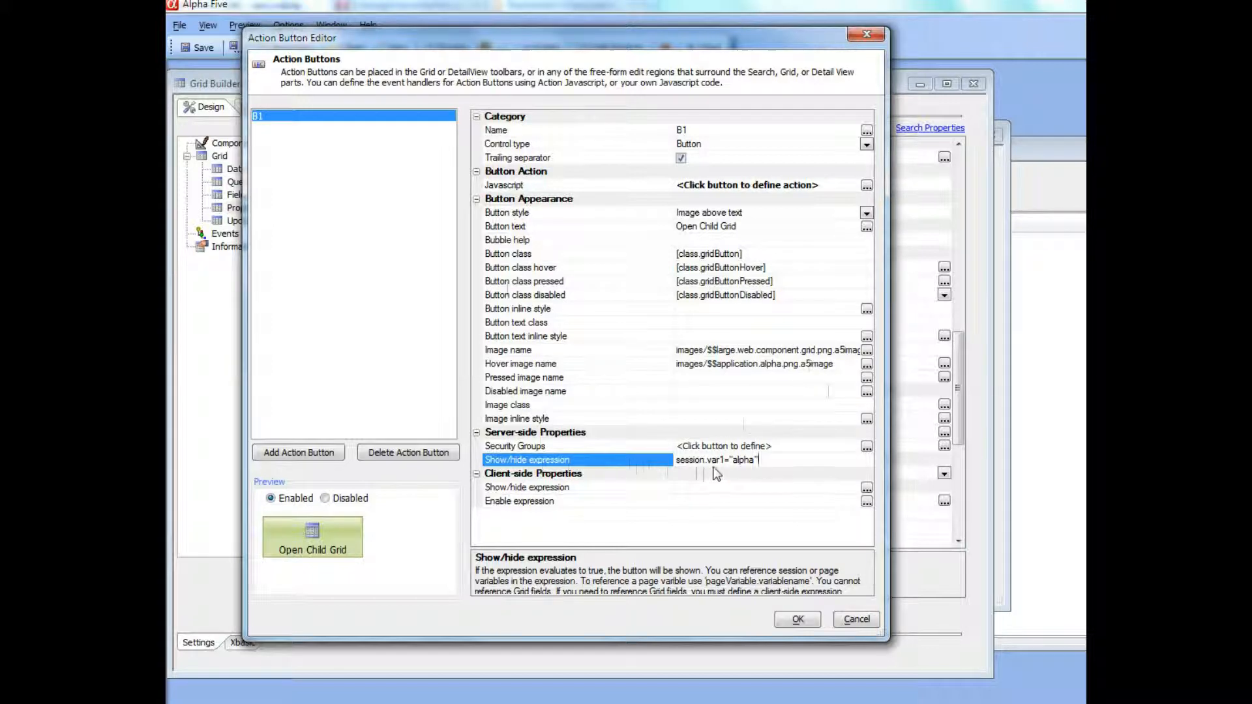
pyautogui.click(793, 623)
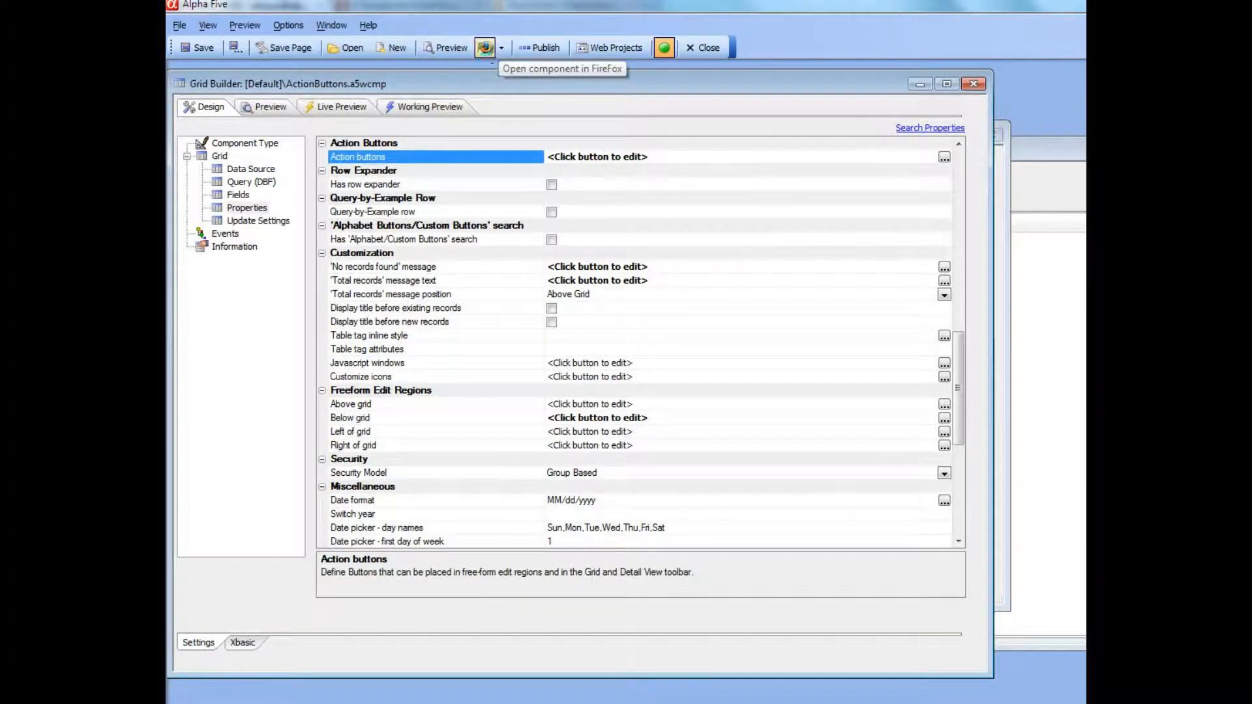
# Step: Open the component in Firefox and reload its page with the query string session.var1=alpha
pyautogui.click(486, 49)
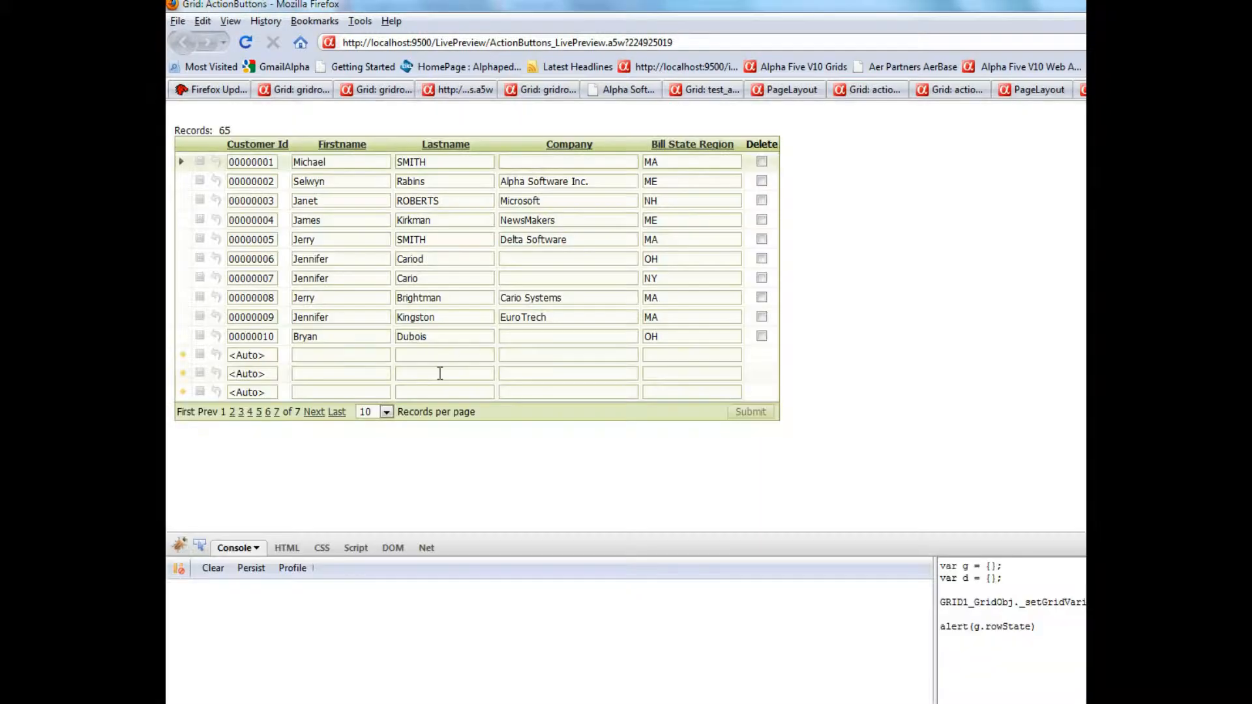
pyautogui.click(628, 43)
pyautogui.click(628, 43)
pyautogui.moveTo(629, 43); pyautogui.dragTo(712, 45)
pyautogui.write('ses')
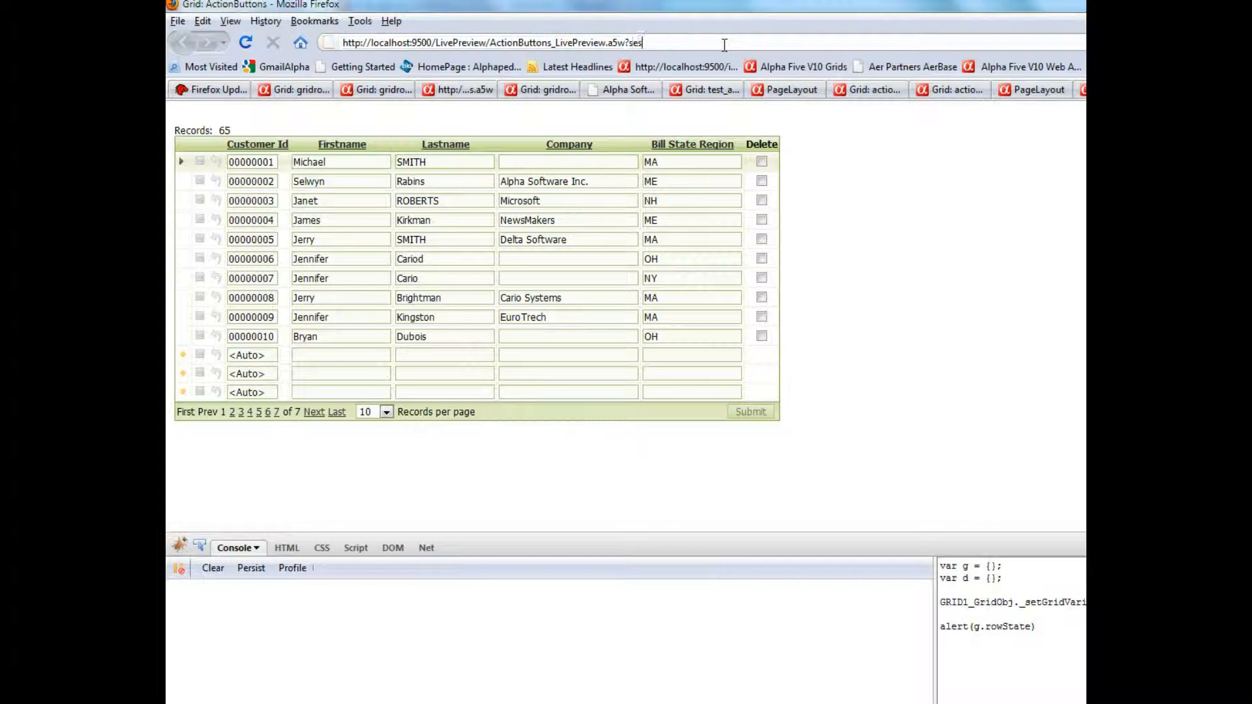
pyautogui.write('sion.var1=alpha')
pyautogui.press('Return')
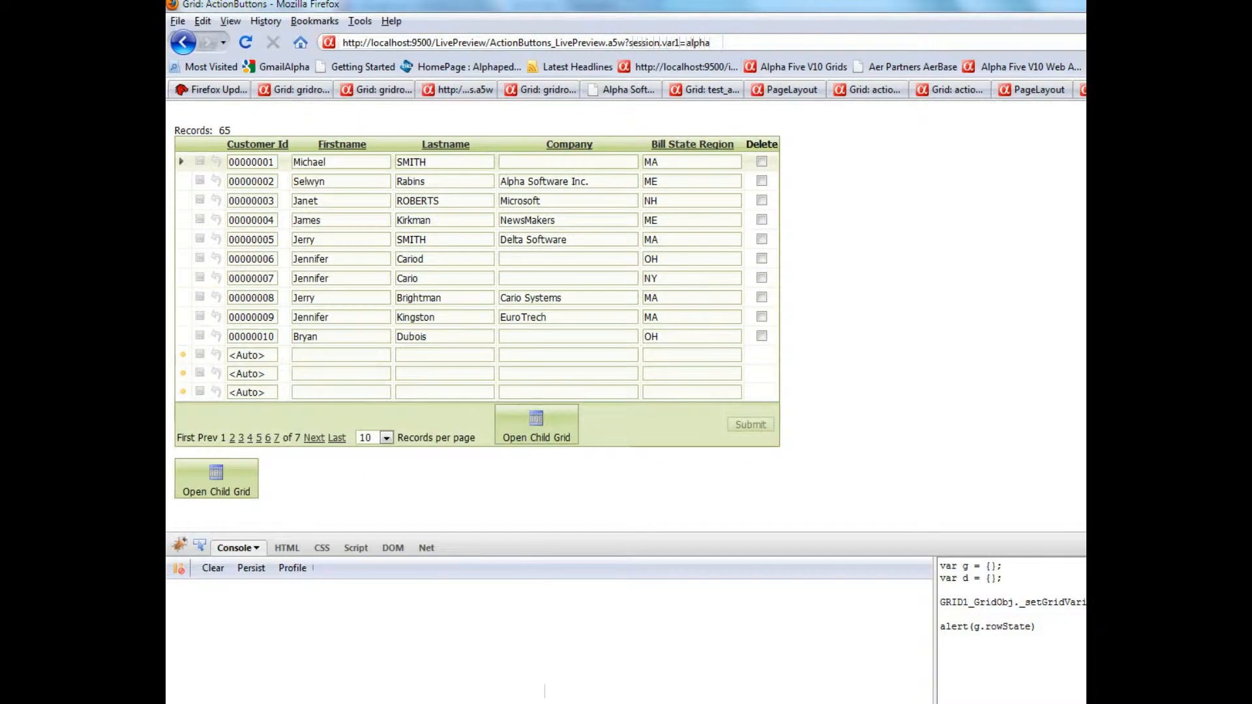
# Step: Return to Alpha Five and clear action button B1's server-side show/hide expression
pyautogui.hotkey('alt', 'Tab')
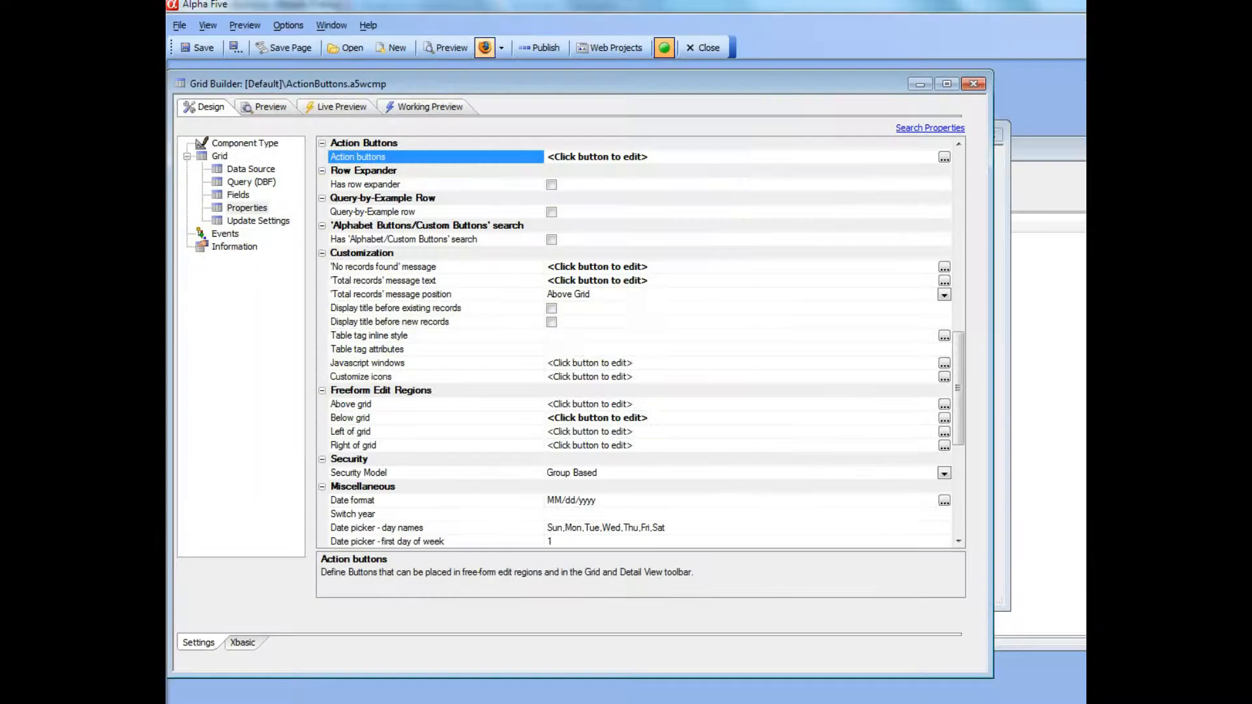
pyautogui.click(944, 418)
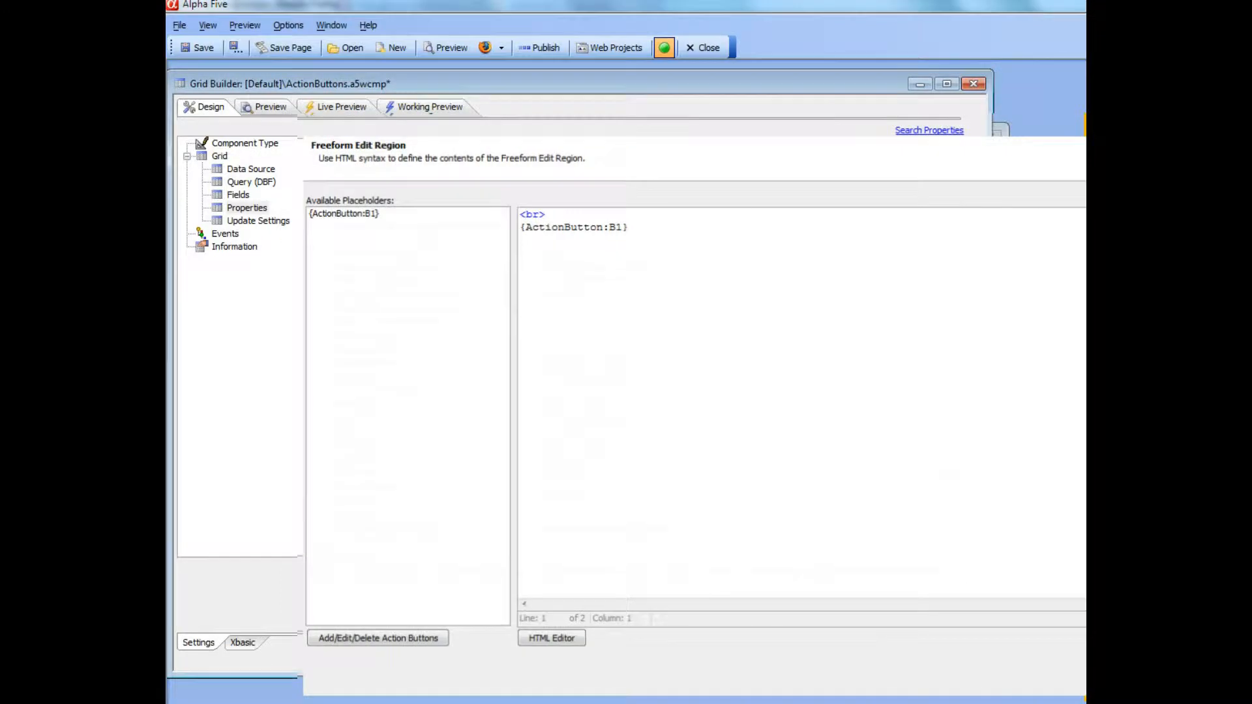
pyautogui.click(441, 157)
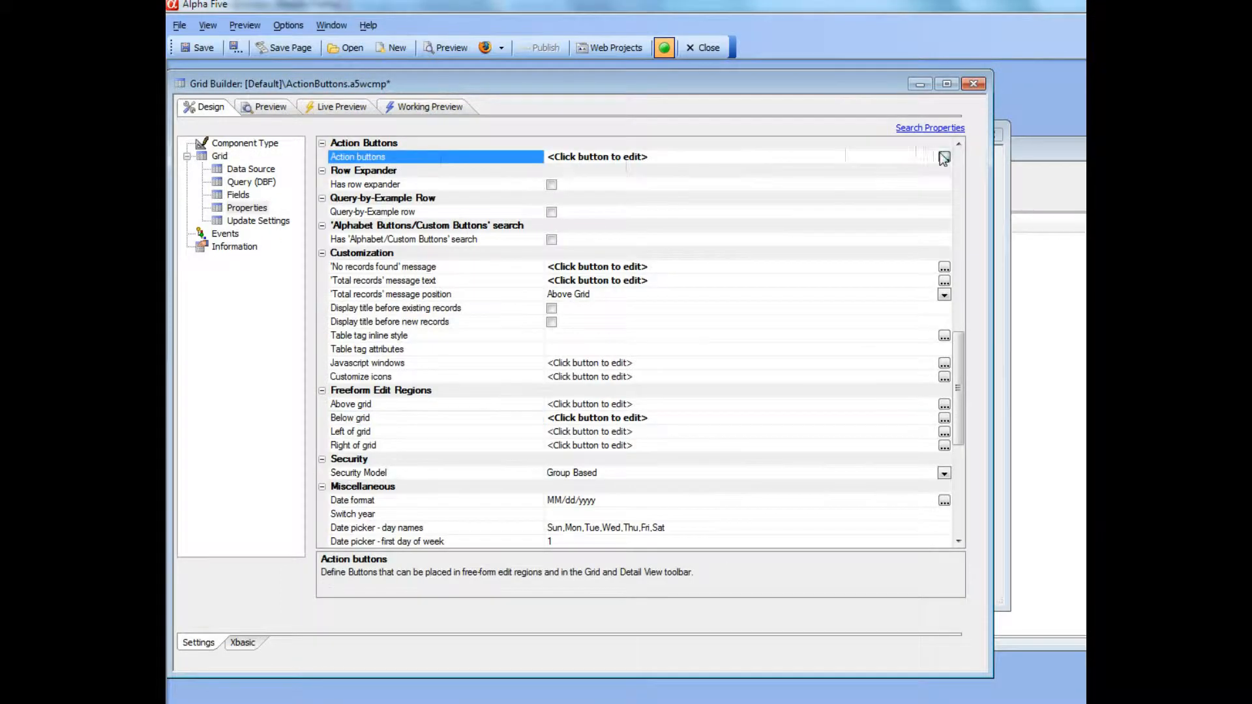
pyautogui.click(944, 157)
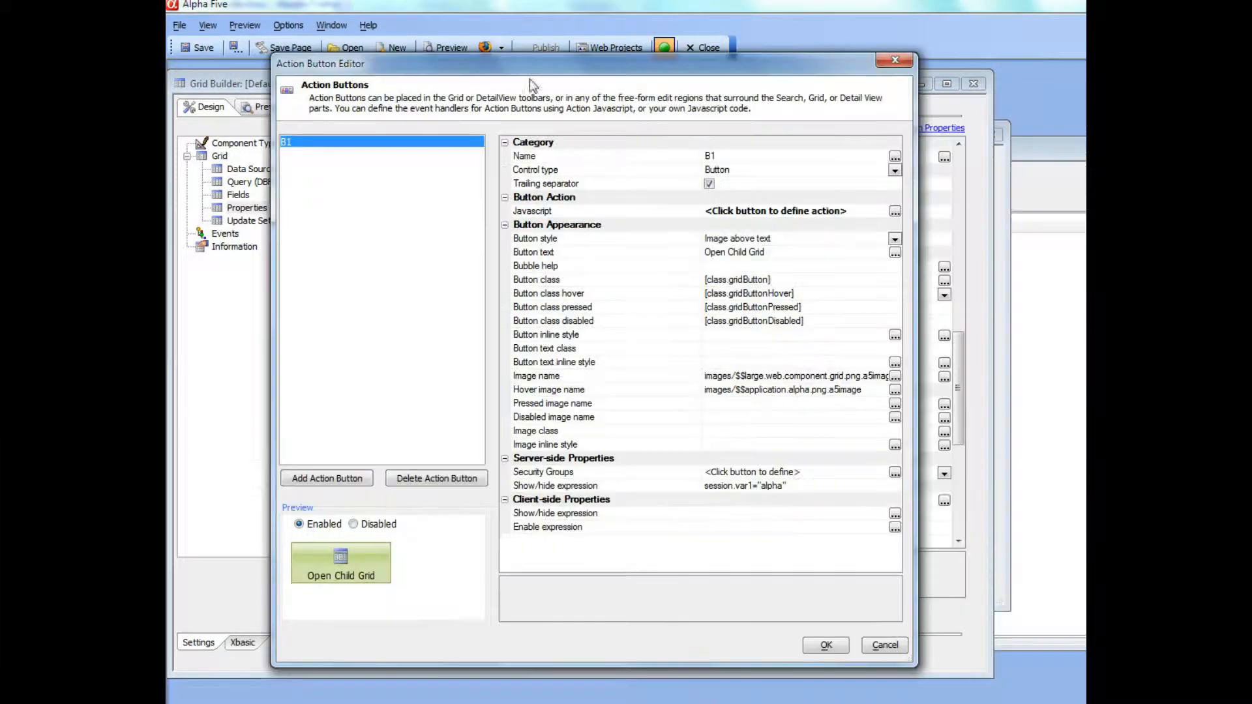
pyautogui.click(806, 486)
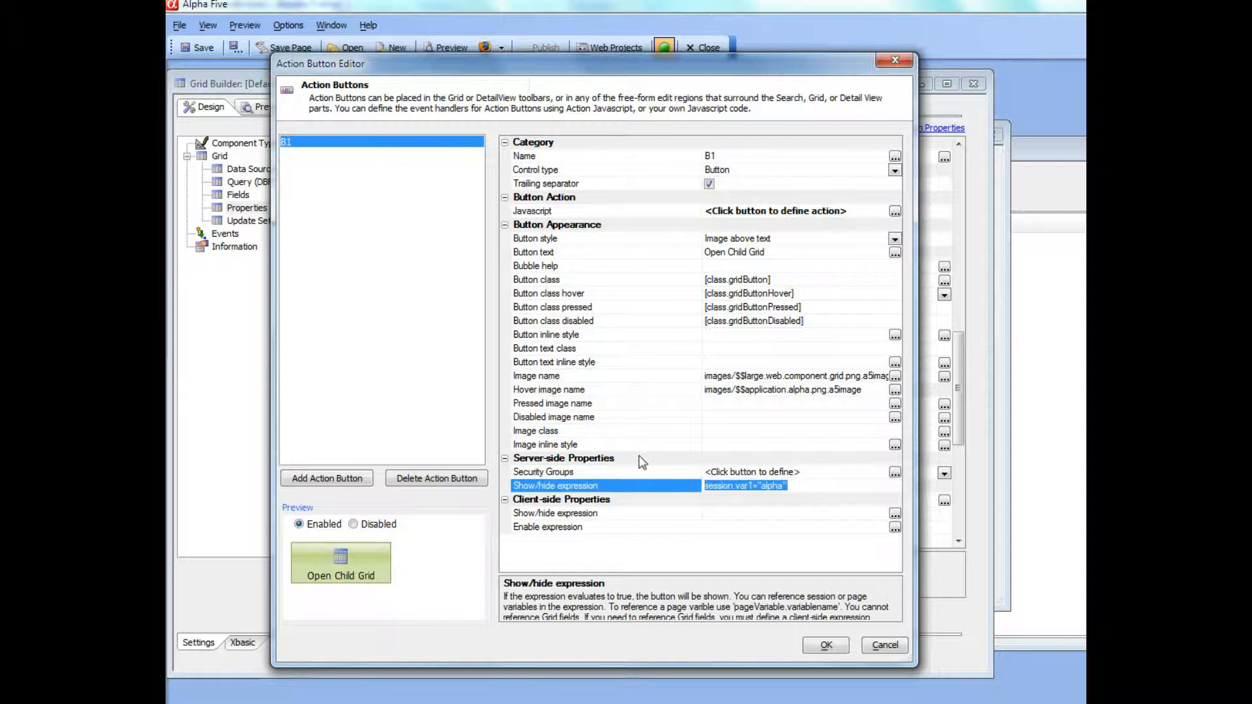
pyautogui.press('Delete')
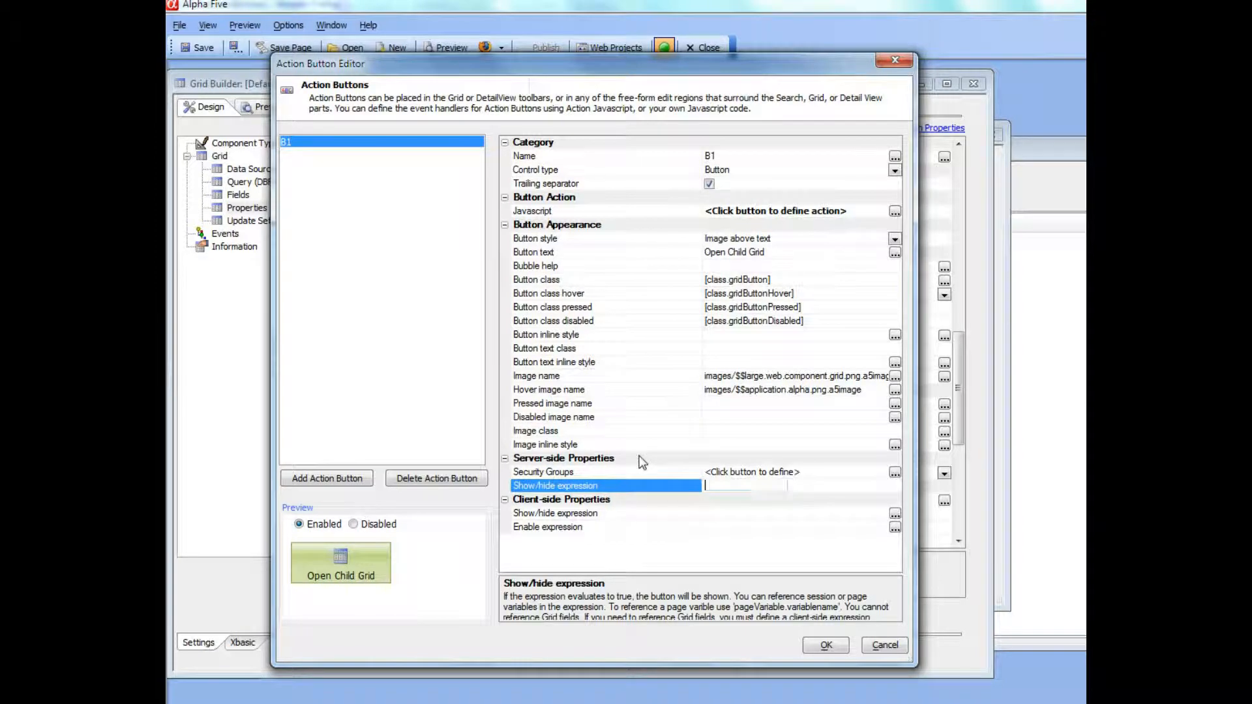
# Step: Define B1's client-side show/hide expression as Bill_state_region = 'MA' and accept the action button changes
pyautogui.click(555, 515)
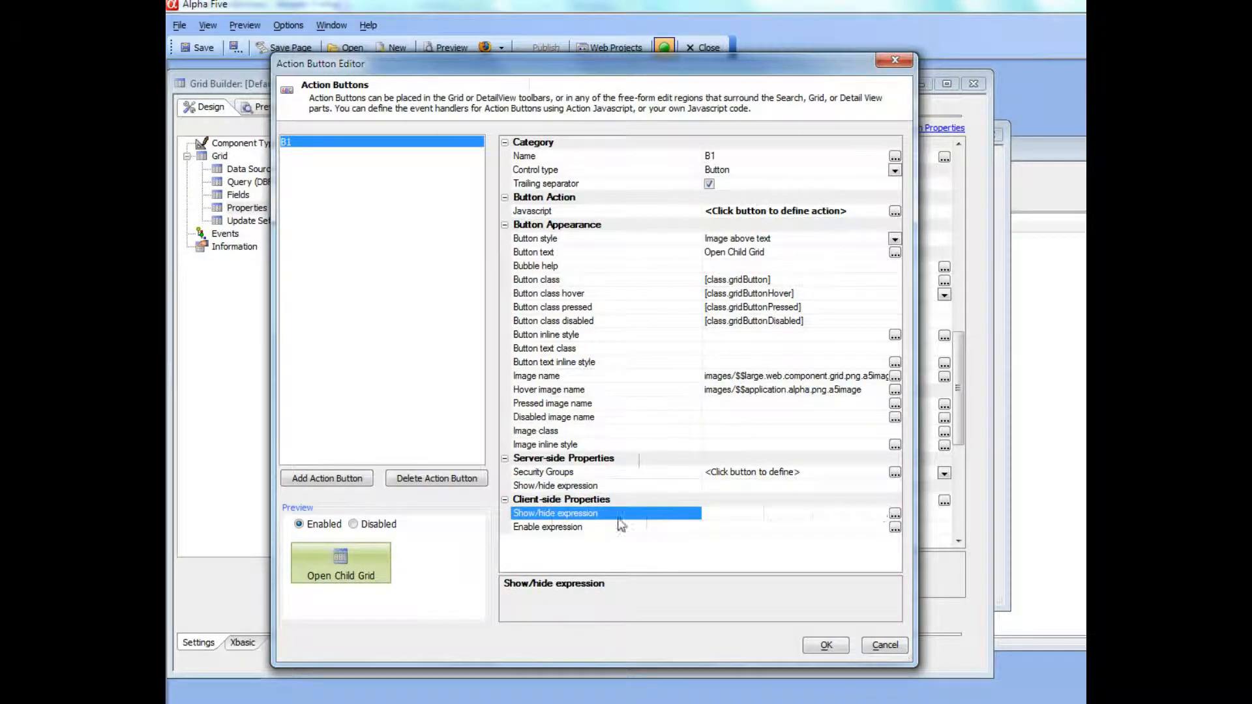
pyautogui.click(894, 515)
pyautogui.moveTo(730, 281); pyautogui.dragTo(476, 198)
pyautogui.click(411, 346)
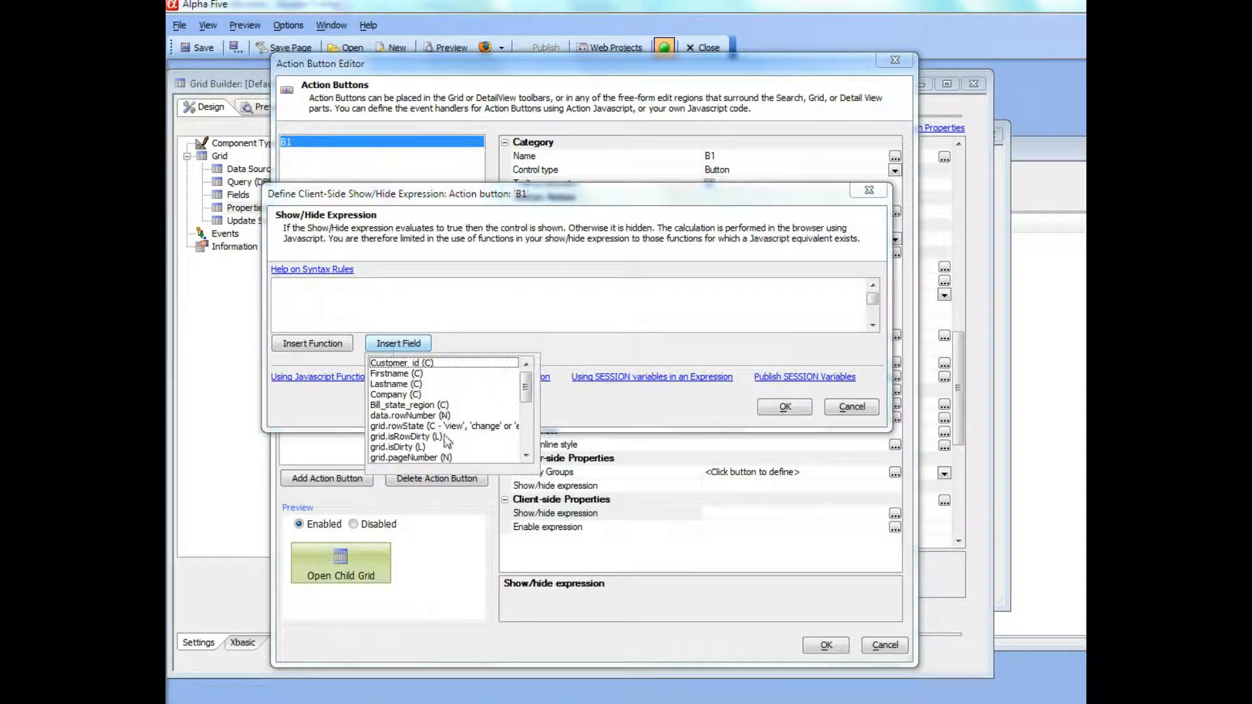
pyautogui.click(399, 406)
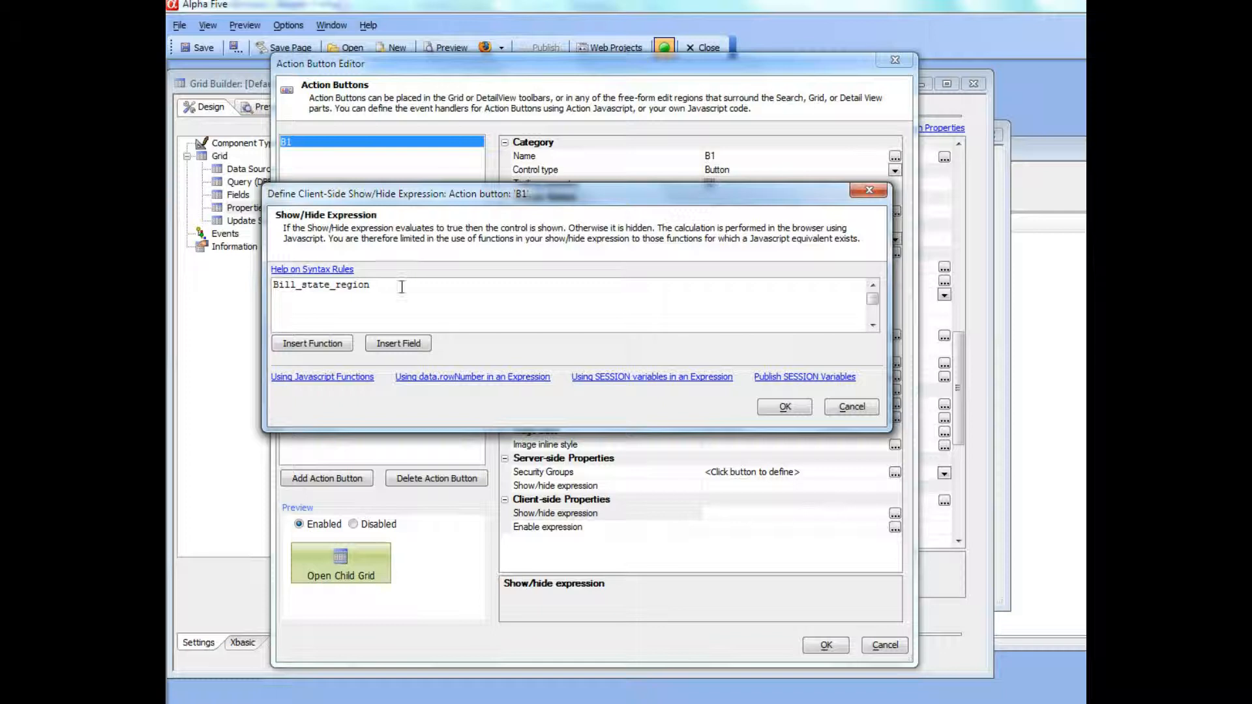
pyautogui.write("= 'MA'")
pyautogui.click(785, 409)
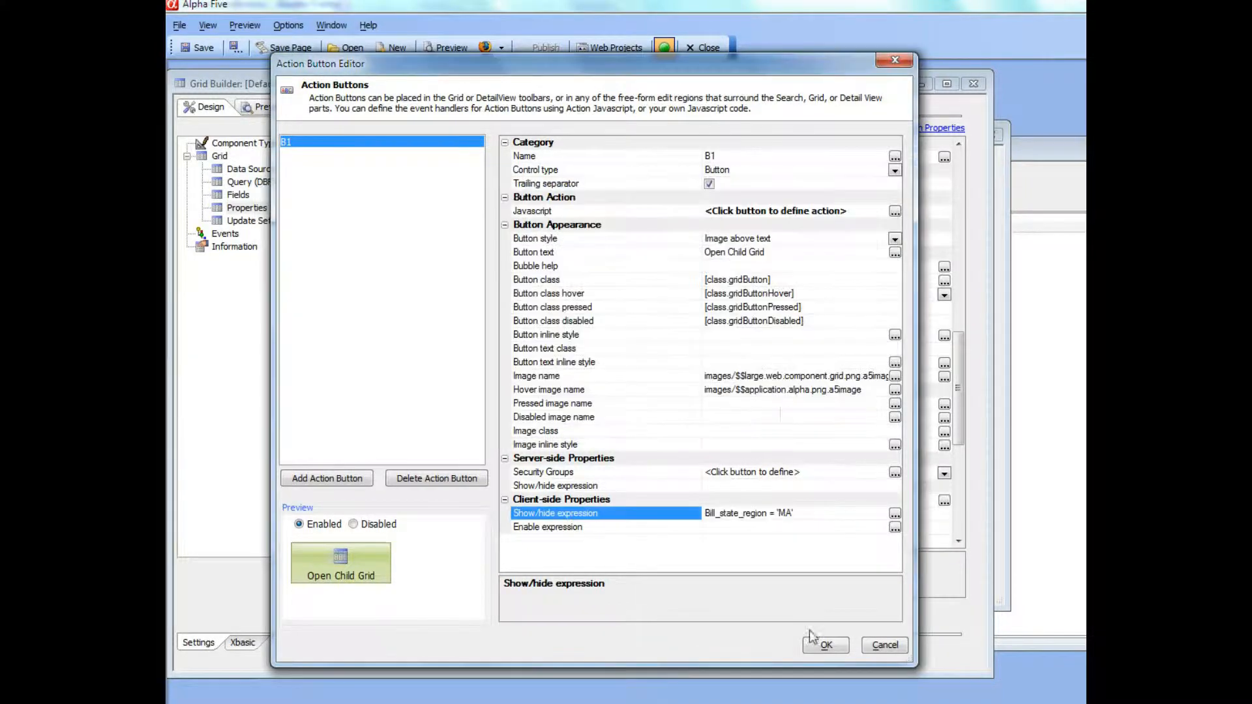
pyautogui.click(824, 644)
# Step: Test the button's visibility in the working preview by selecting grid rows with different Bill State Region values, including MA, ME, OH and NY
pyautogui.click(432, 107)
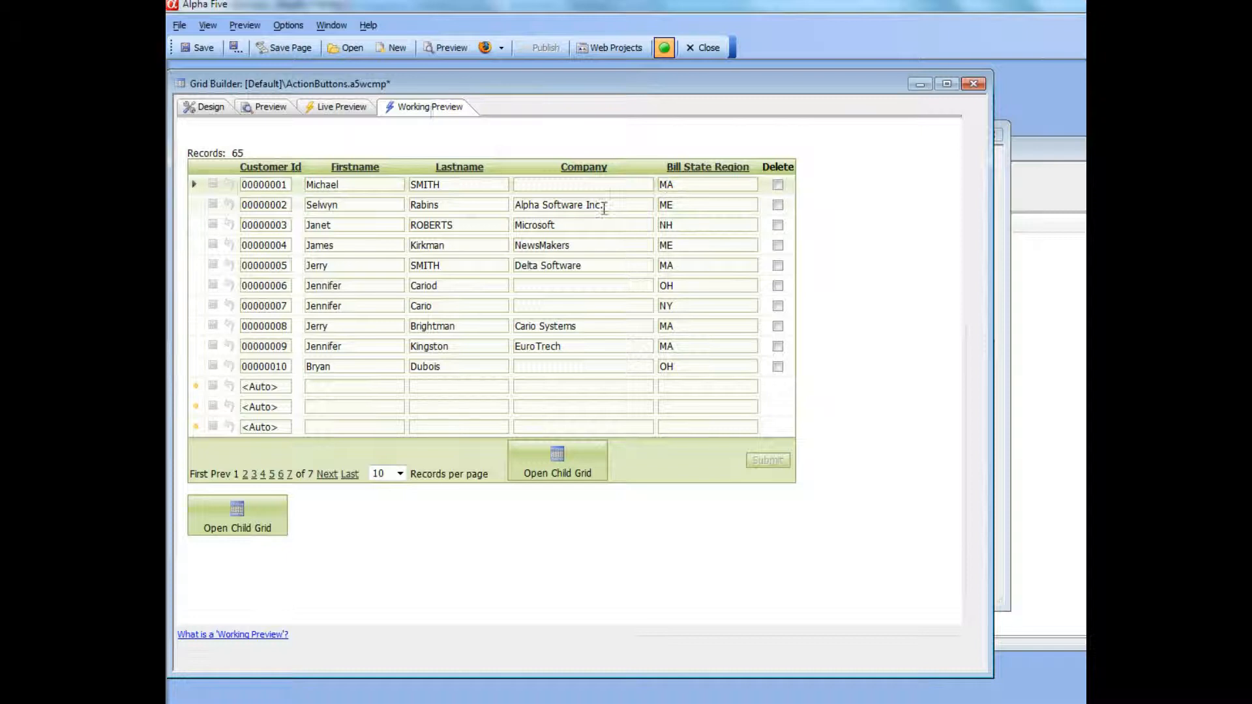
pyautogui.click(688, 205)
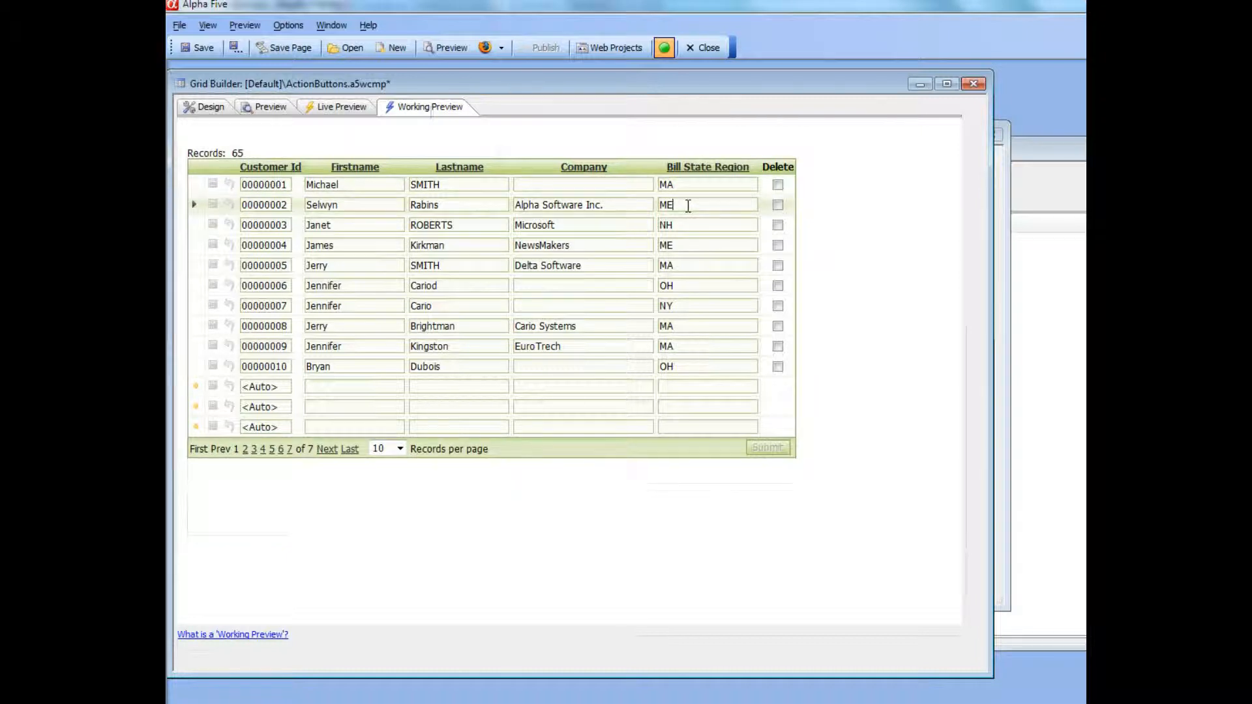
pyautogui.click(681, 264)
pyautogui.click(686, 286)
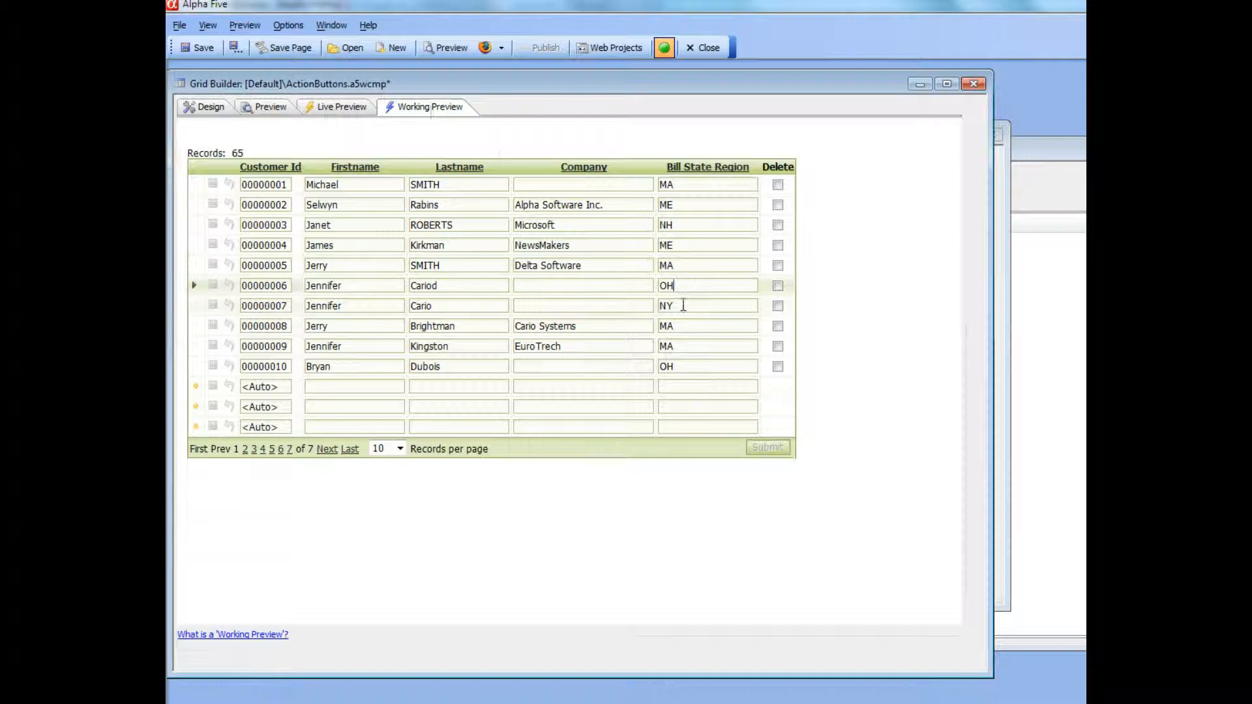
pyautogui.click(683, 326)
pyautogui.click(685, 344)
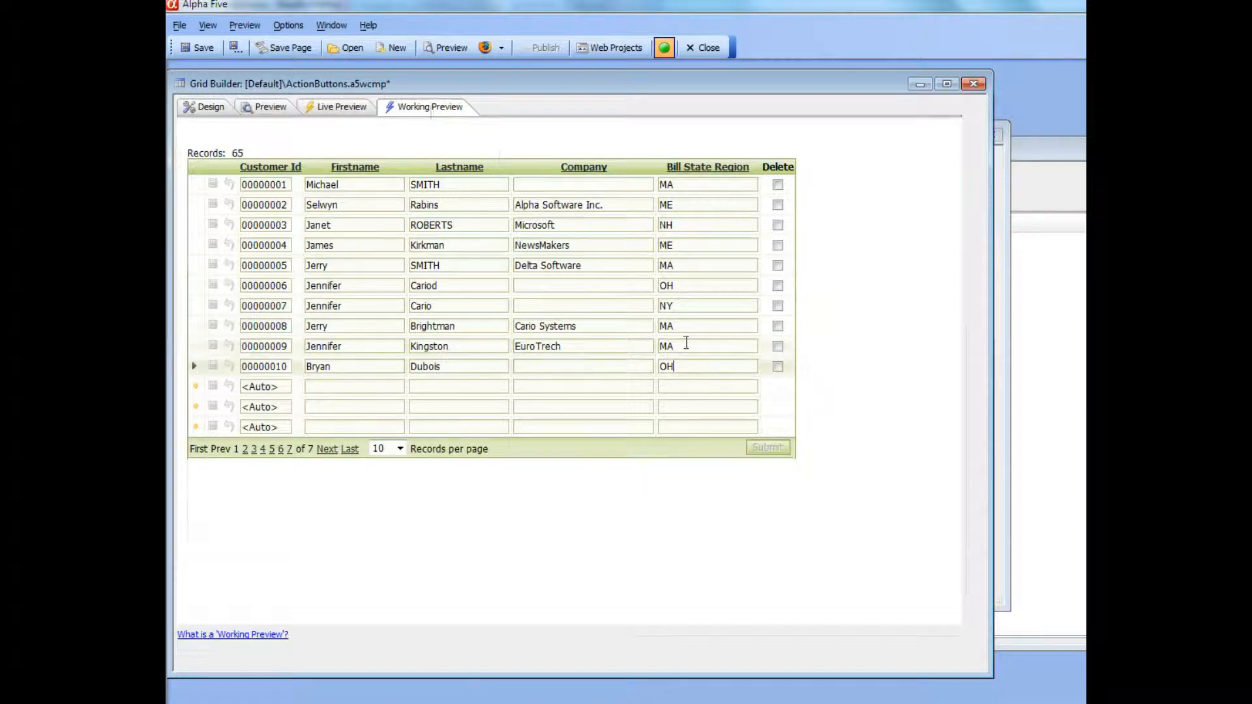
pyautogui.click(687, 324)
pyautogui.click(686, 306)
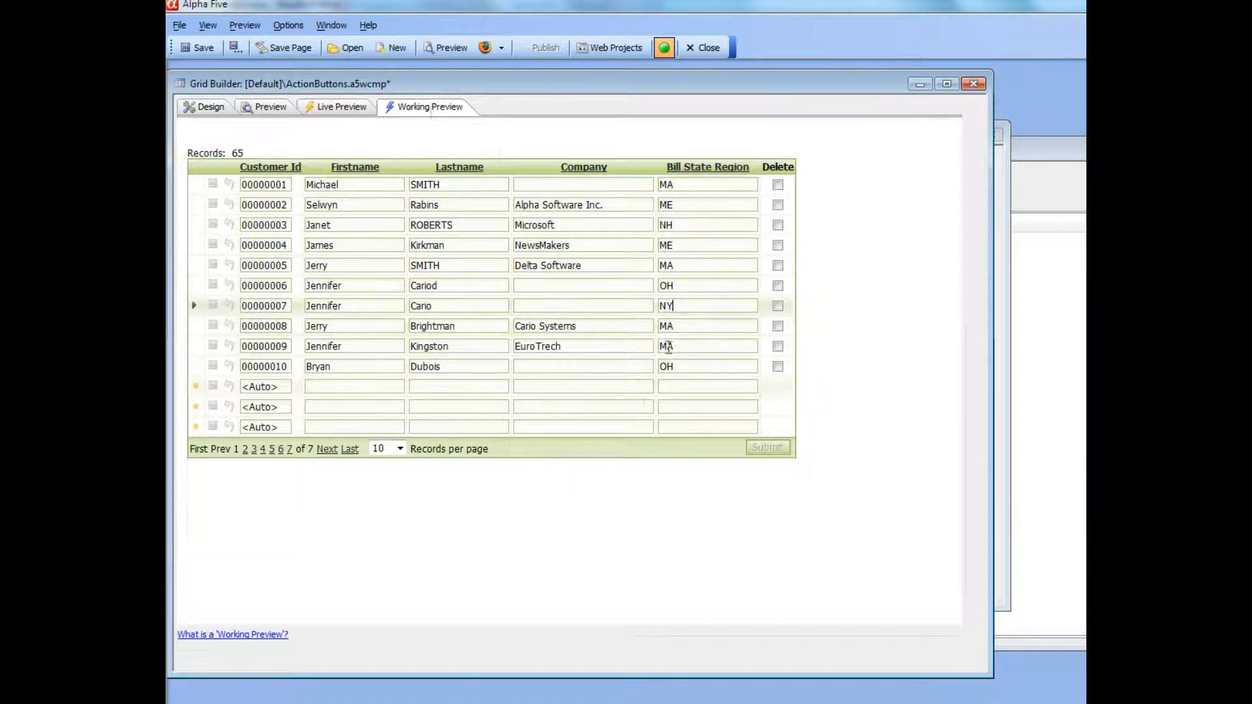
pyautogui.click(697, 286)
pyautogui.click(693, 259)
pyautogui.click(685, 247)
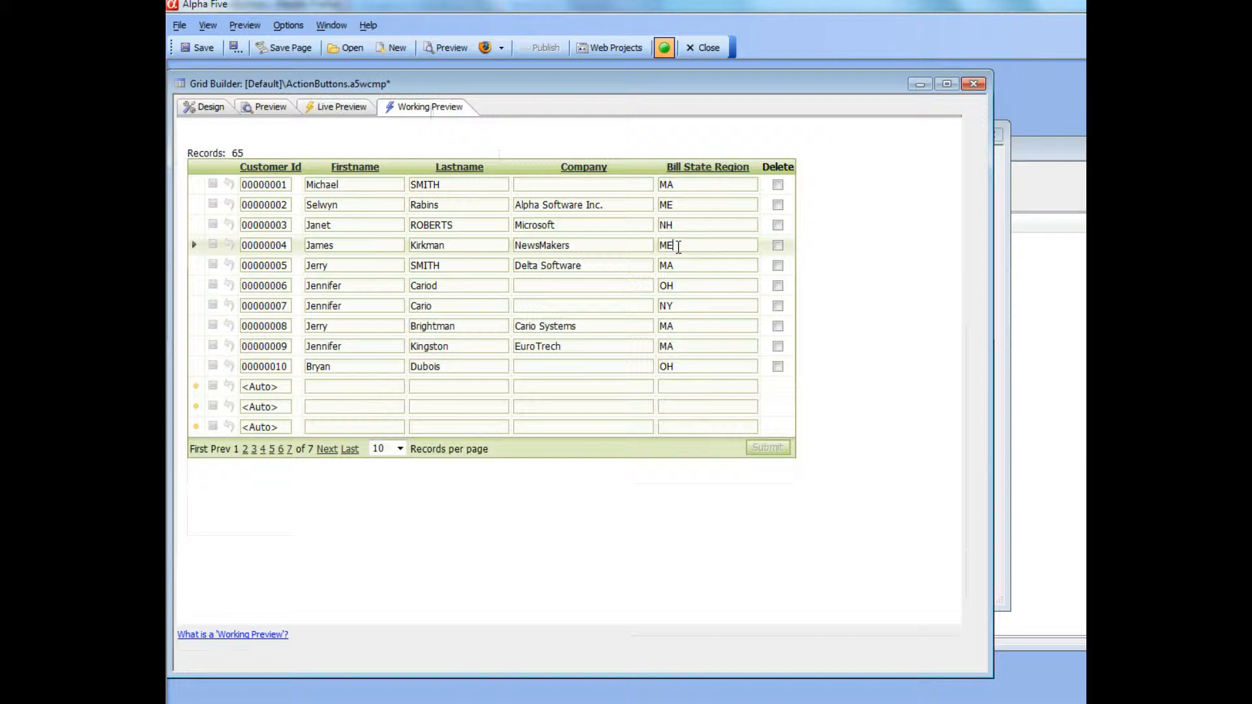
# Step: Return to the grid's design properties and open action button B1's client-side show/hide expression for editing
pyautogui.click(207, 108)
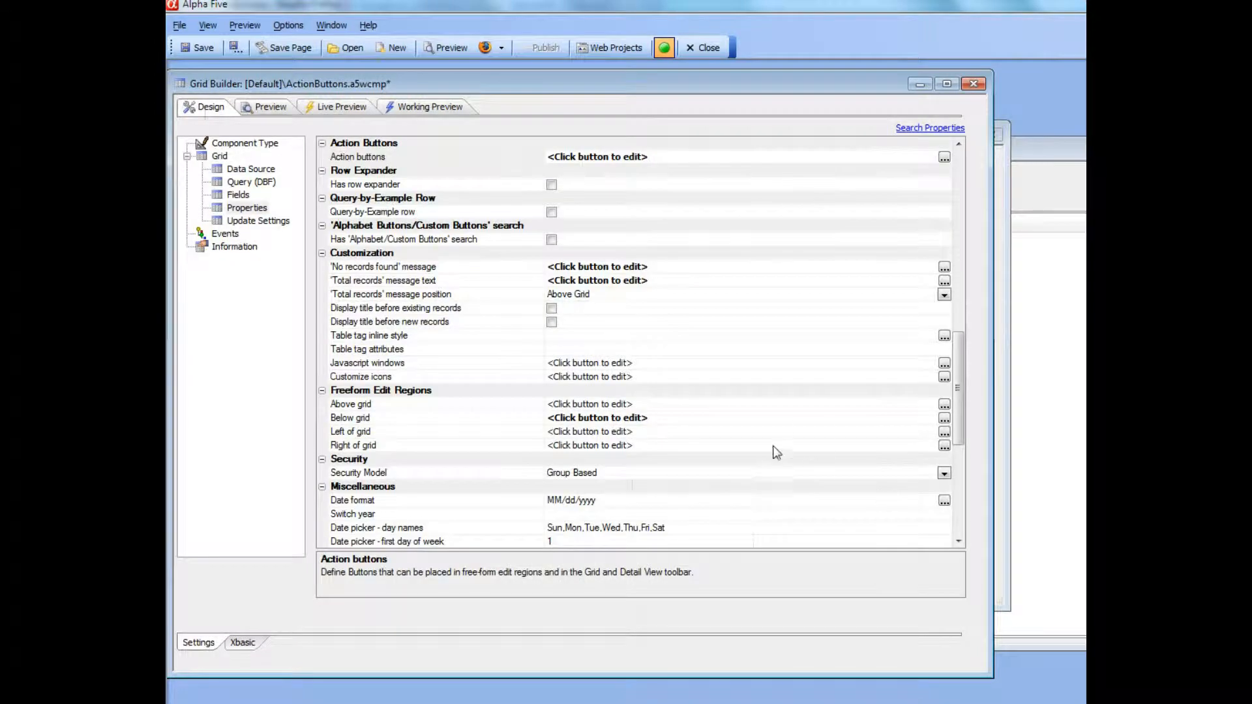
pyautogui.click(389, 159)
pyautogui.click(943, 157)
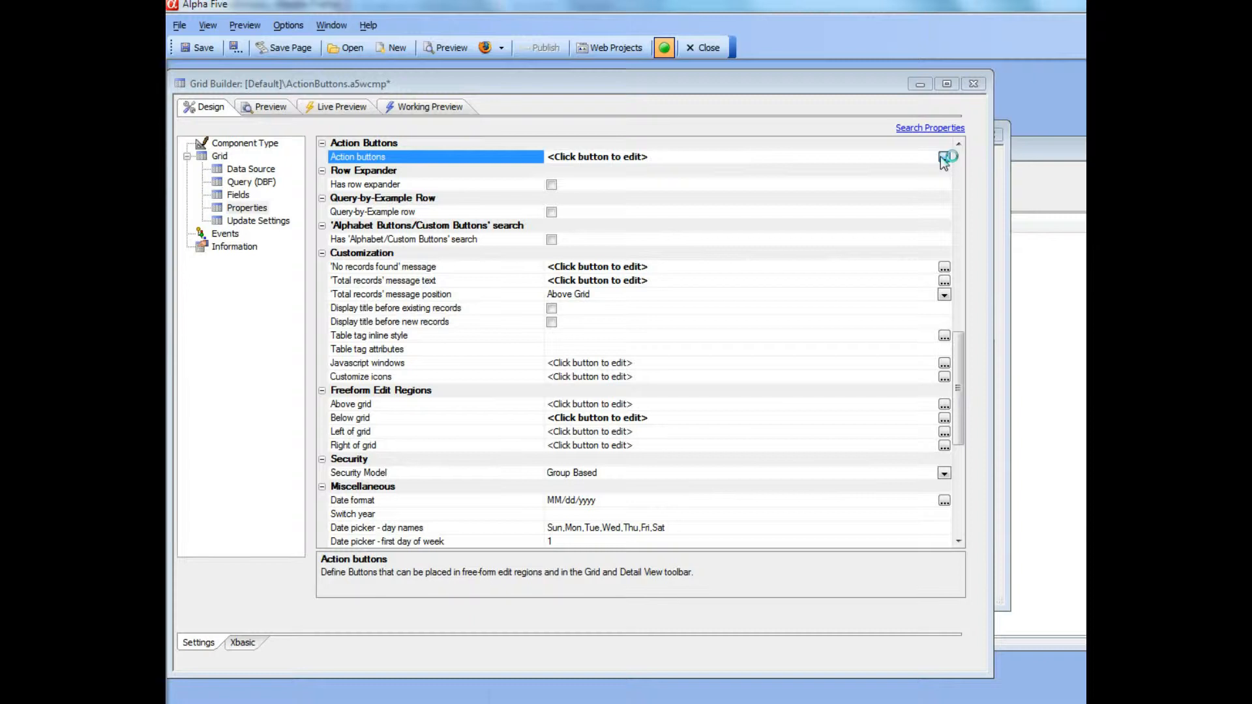
pyautogui.moveTo(788, 95); pyautogui.dragTo(765, 84)
pyautogui.moveTo(569, 31); pyautogui.dragTo(561, 28)
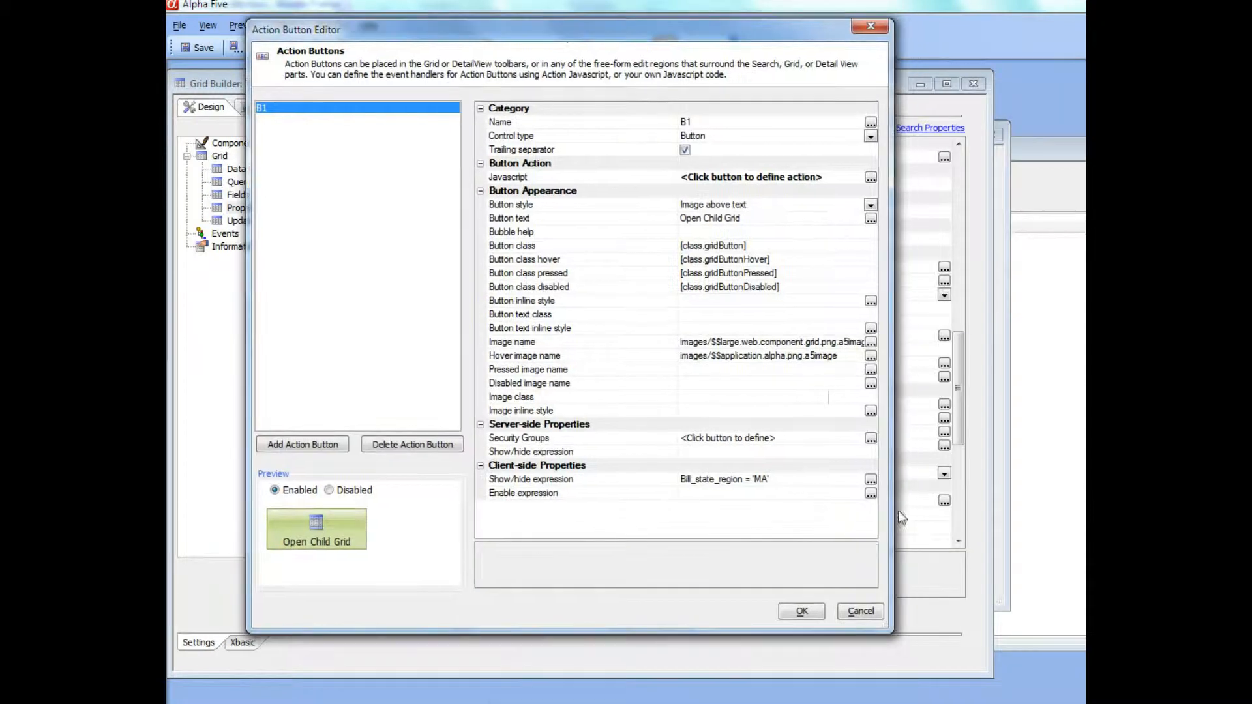
pyautogui.click(870, 478)
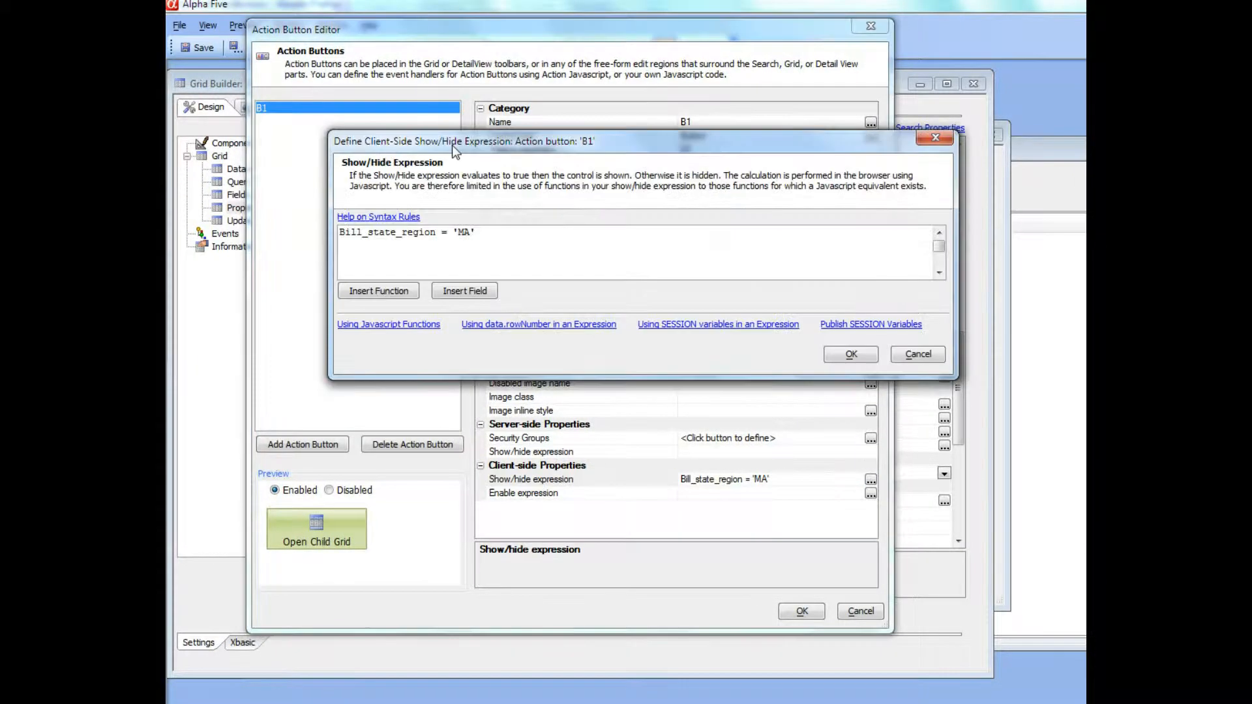
# Step: Examine the list of fields and grid state variables that can be inserted into the show/hide expression
pyautogui.click(465, 291)
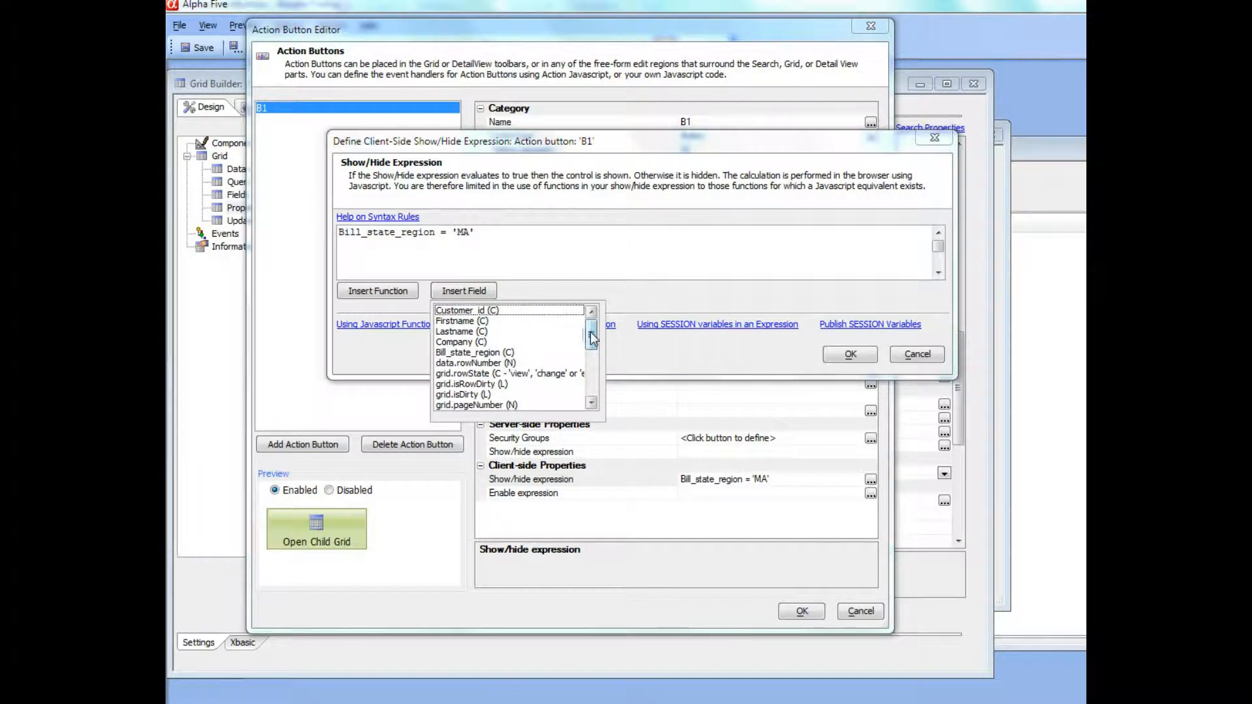
pyautogui.moveTo(592, 337)
pyautogui.mouseDown()
pyautogui.moveTo(590, 389)
pyautogui.moveTo(591, 344)
pyautogui.mouseUp()
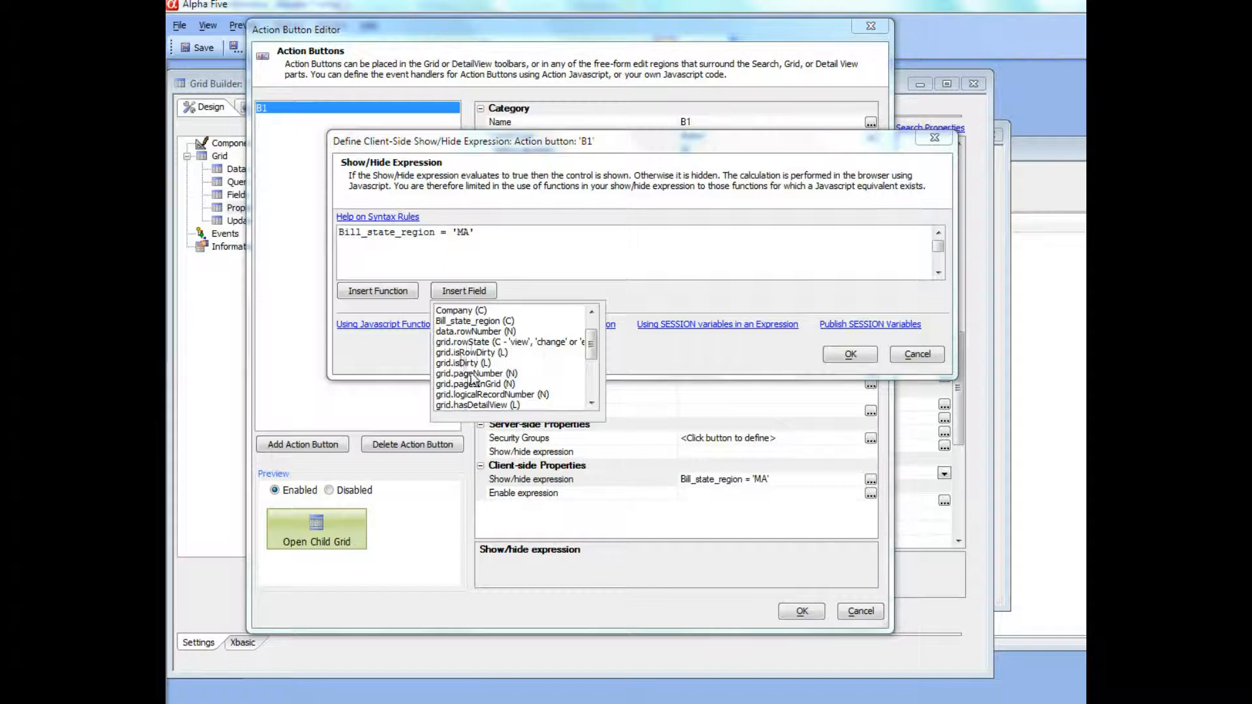
pyautogui.moveTo(596, 352); pyautogui.dragTo(595, 368)
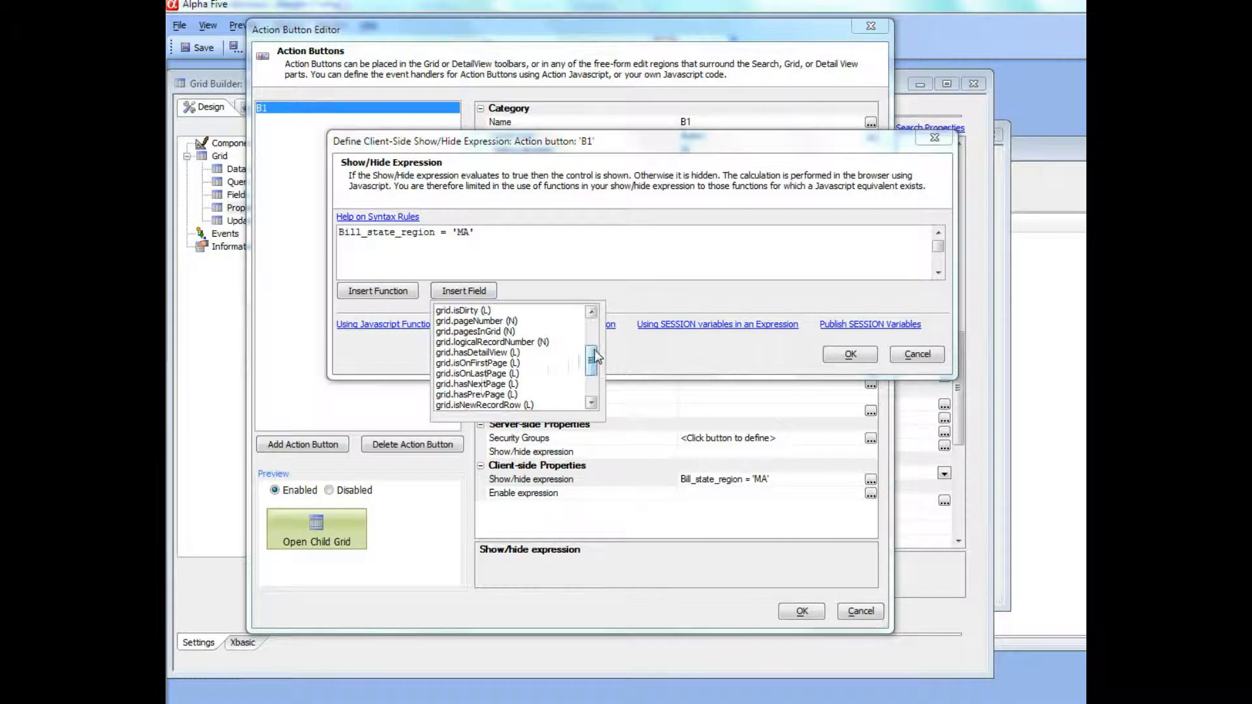
pyautogui.moveTo(595, 355)
pyautogui.mouseDown()
pyautogui.moveTo(594, 385)
pyautogui.moveTo(599, 351)
pyautogui.mouseUp()
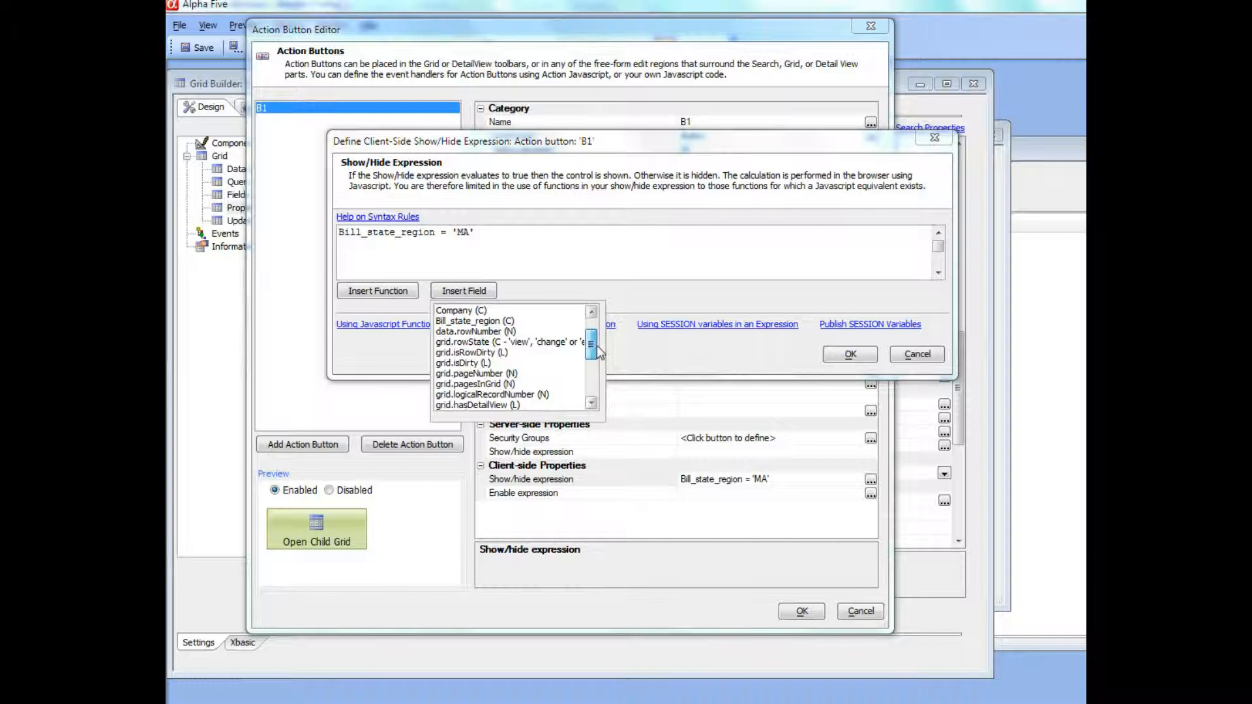
# Step: Extend B1's client-side show/hide expression to Bill_state_region = 'MA' or grid.isRowDirty, accept it and dismiss the resulting message
pyautogui.click(508, 232)
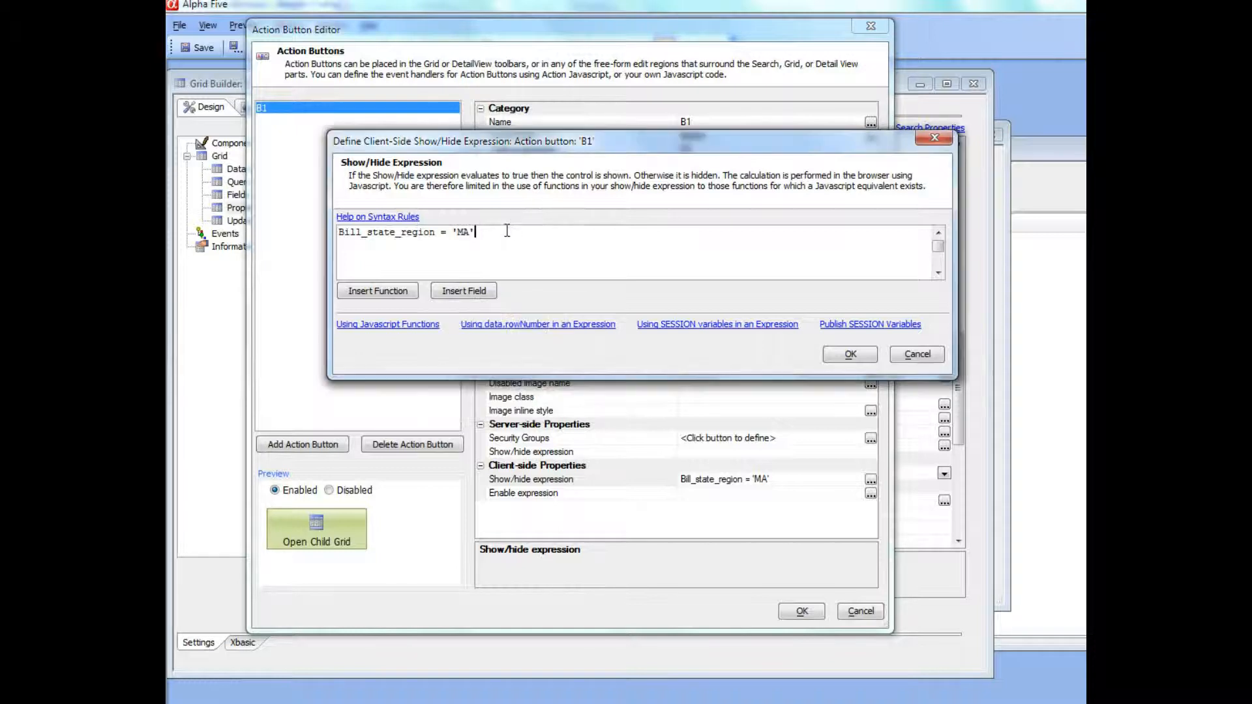
pyautogui.write('or')
pyautogui.click(464, 290)
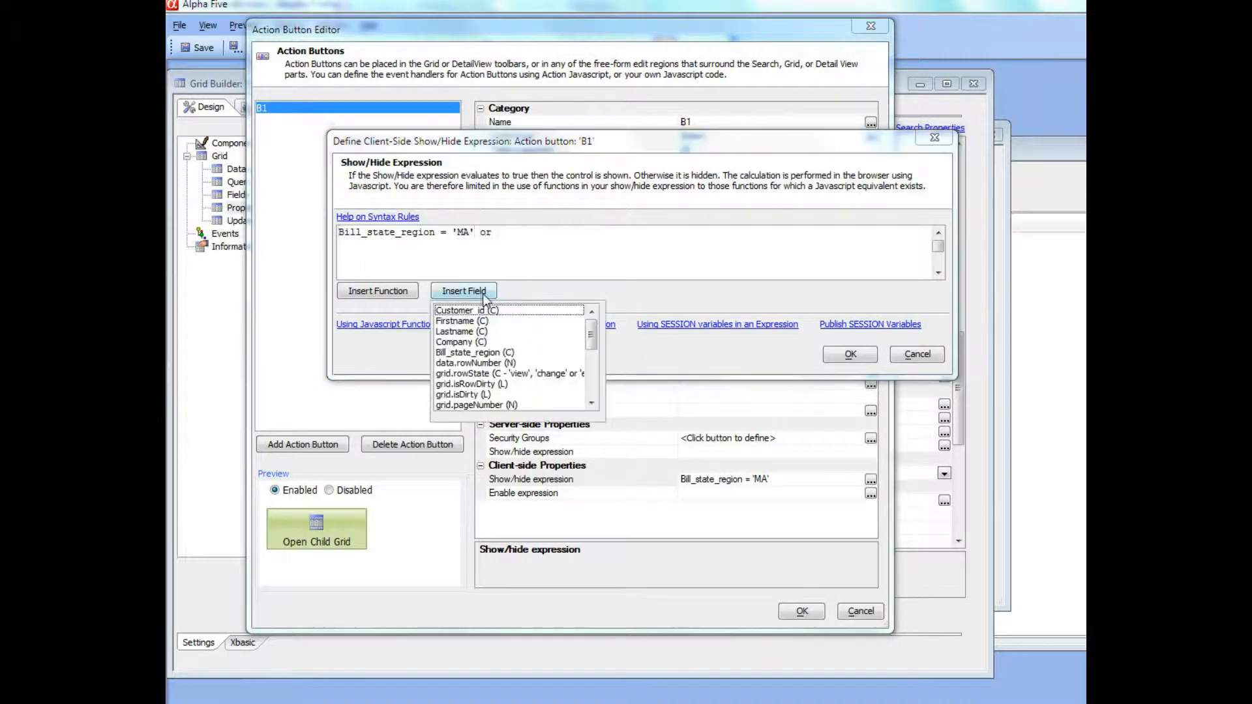
pyautogui.click(468, 384)
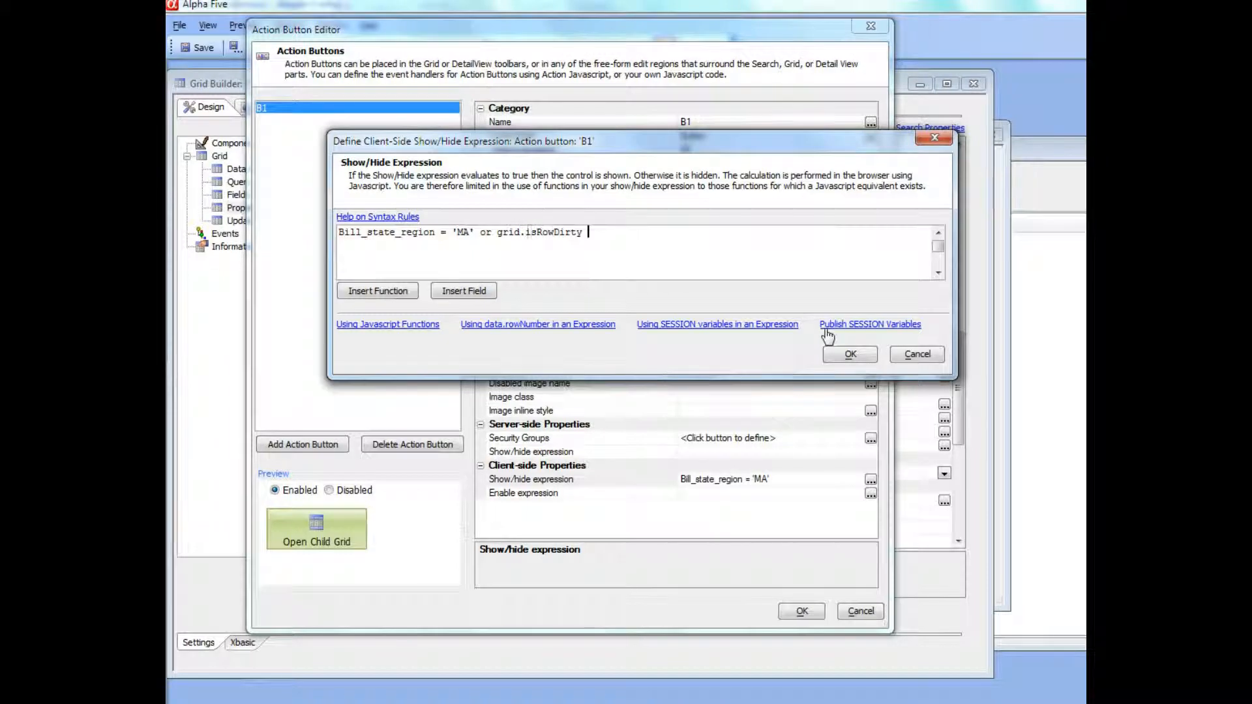
pyautogui.click(848, 353)
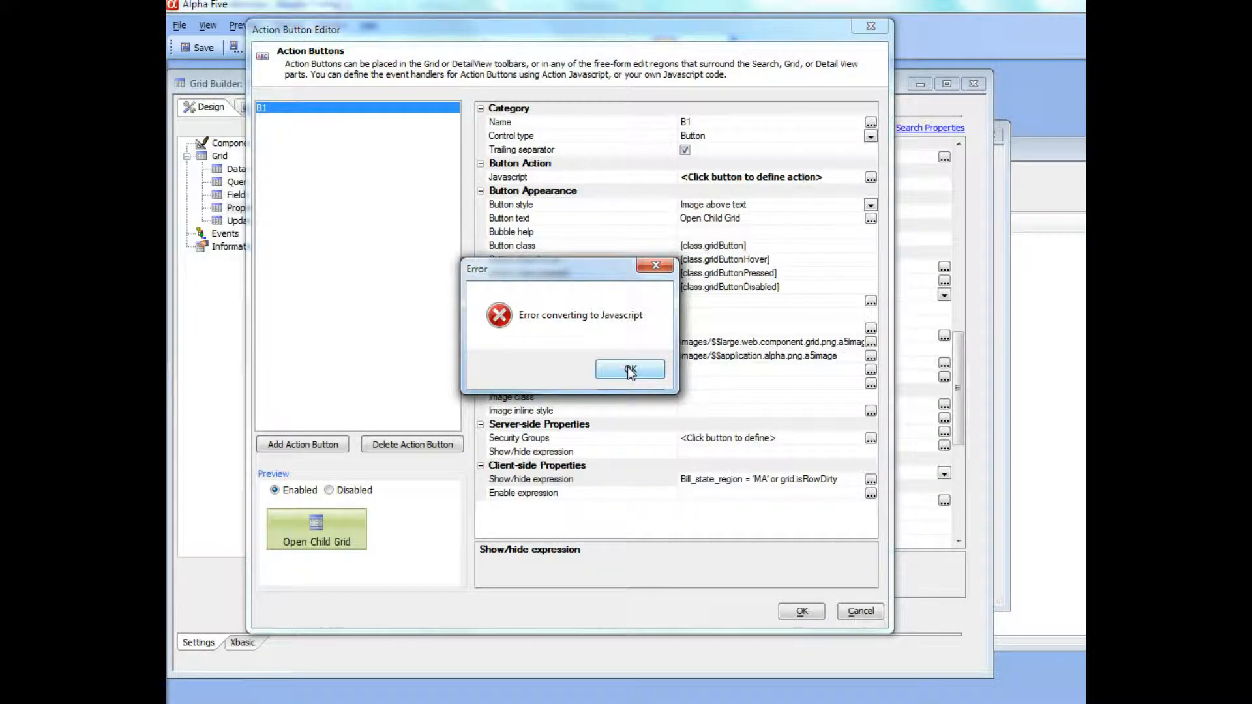
pyautogui.click(628, 369)
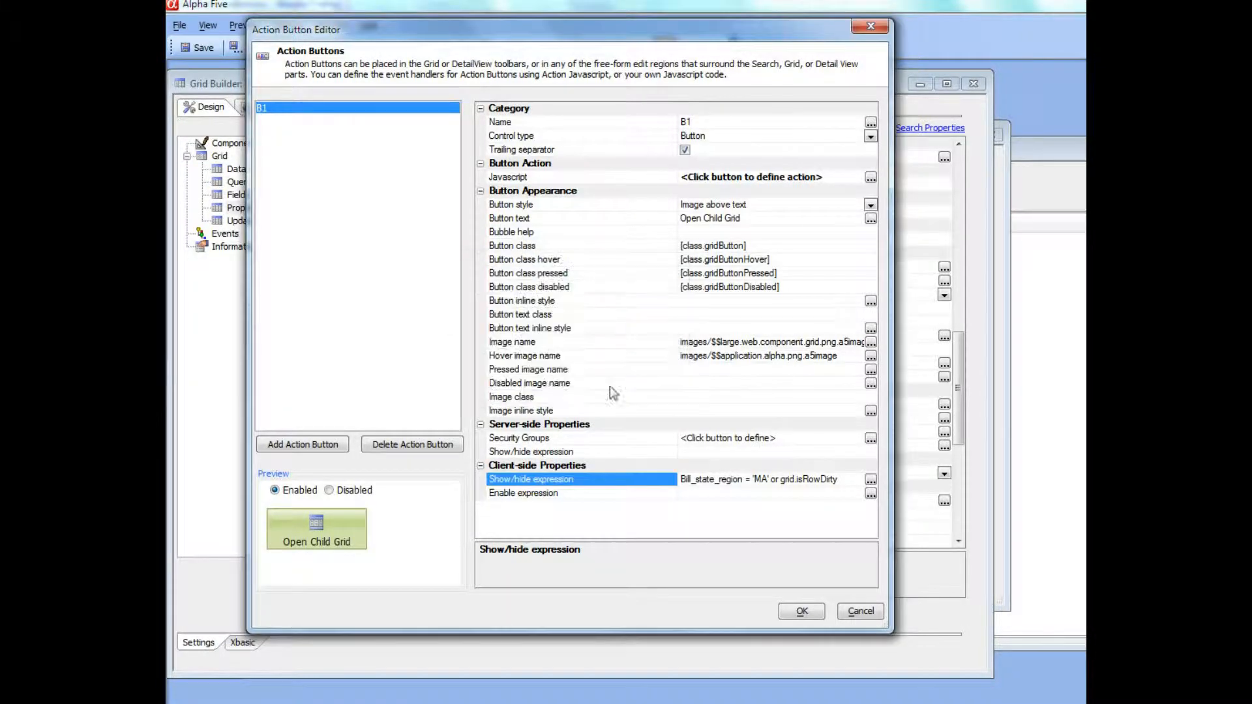
# Step: Reopen B1's client-side show/hide expression, append = true after grid.isRowDirty, and open the help on syntax rules
pyautogui.click(871, 480)
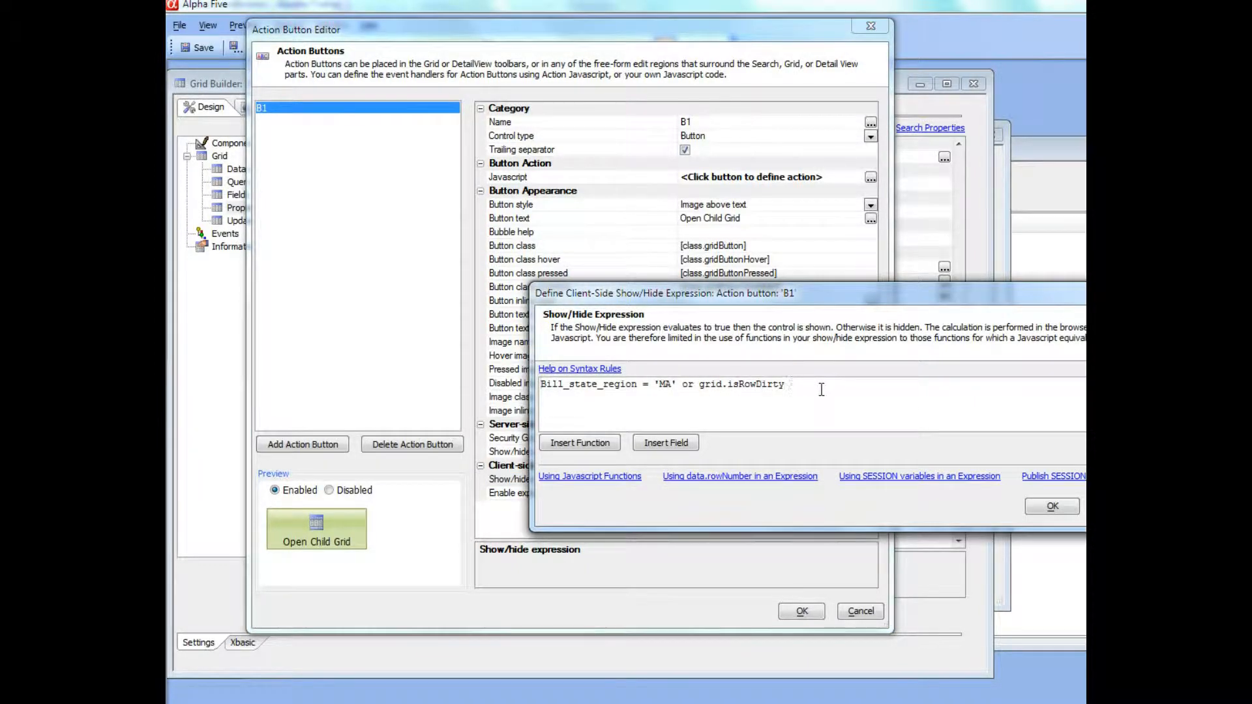
pyautogui.write('= true')
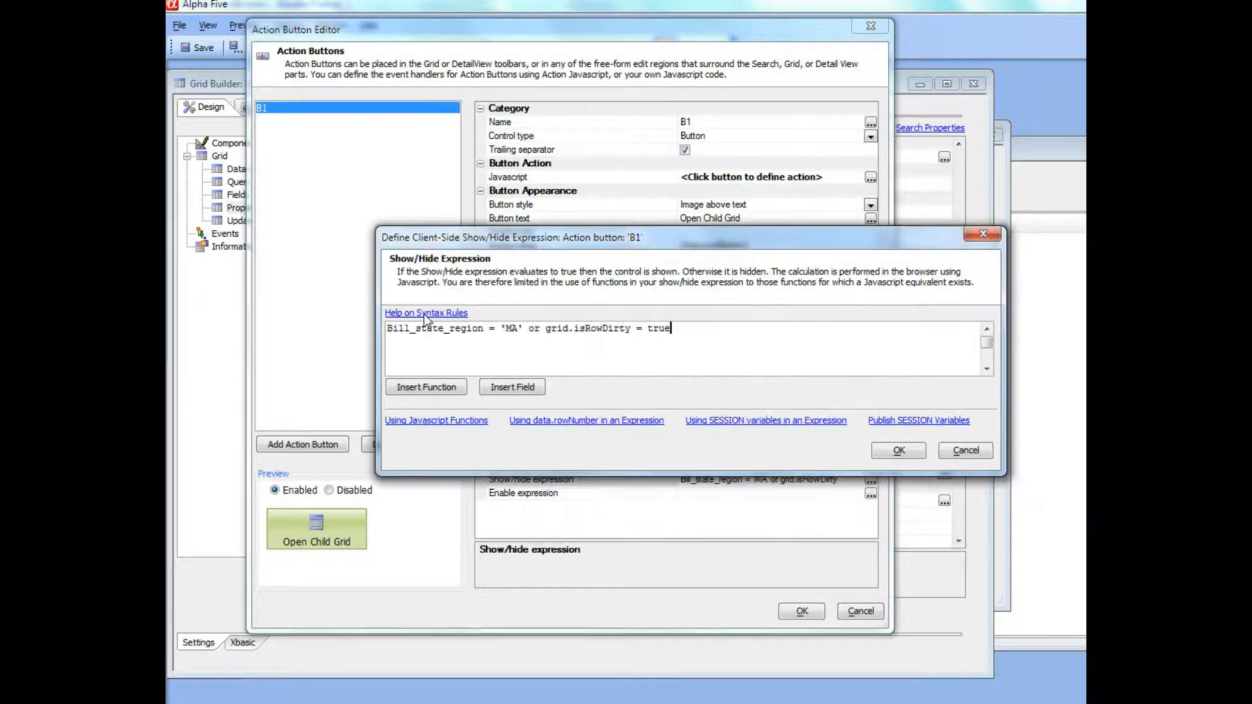
pyautogui.click(426, 313)
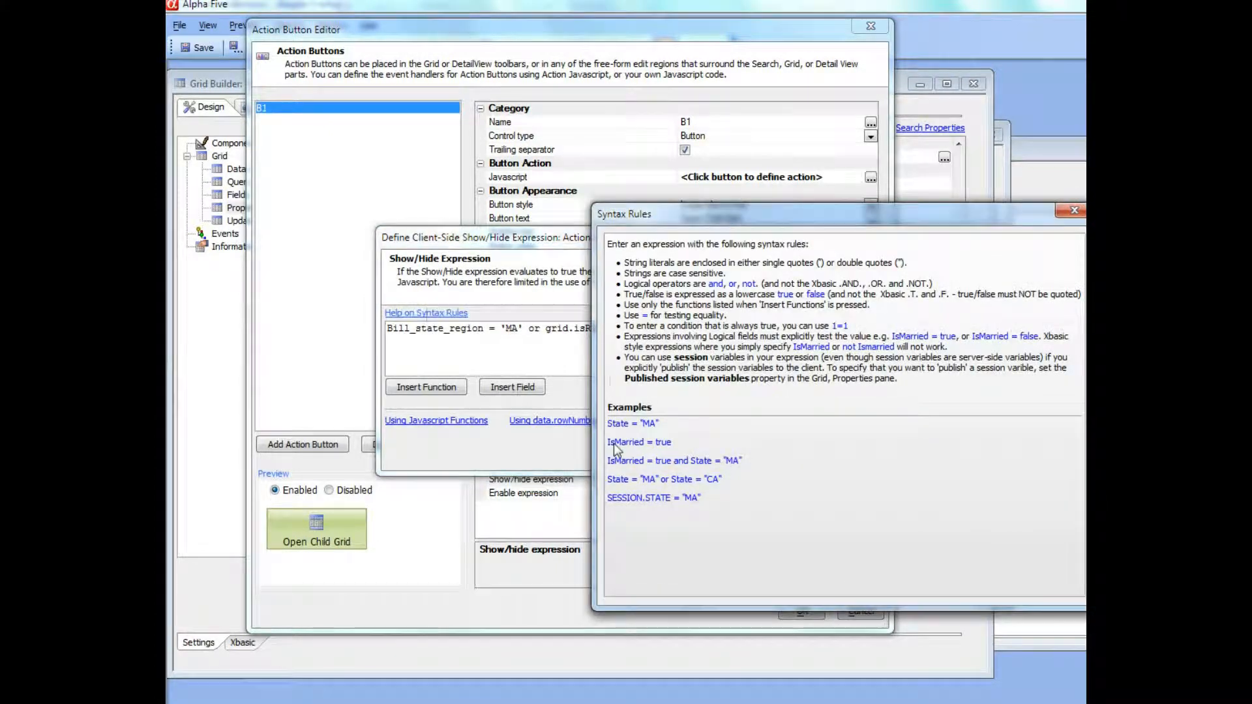